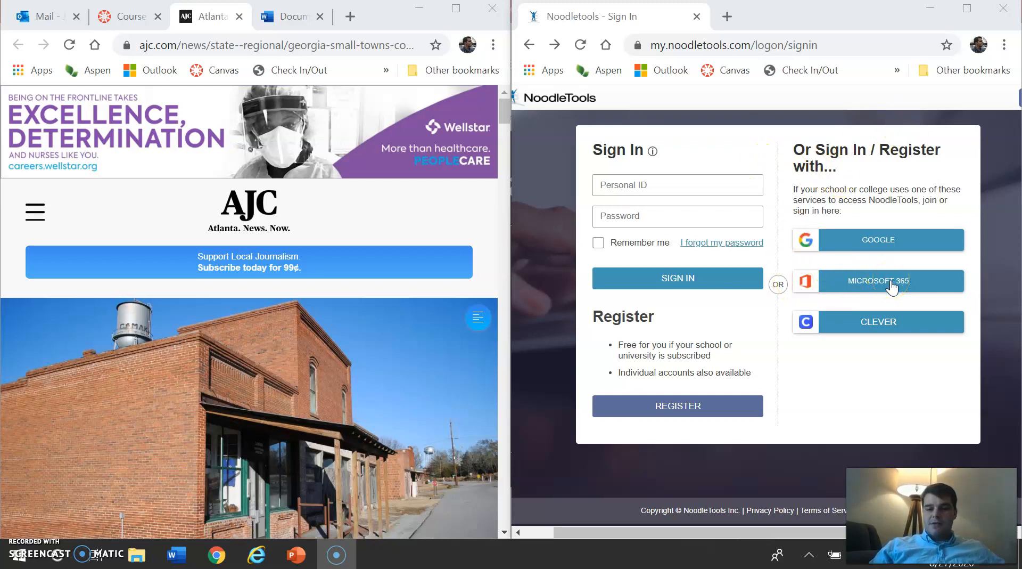
Step: Sign in to NoodleTools with Microsoft 365 and look over the projects list
{"action": "left_click", "coordinate": [891, 282]}
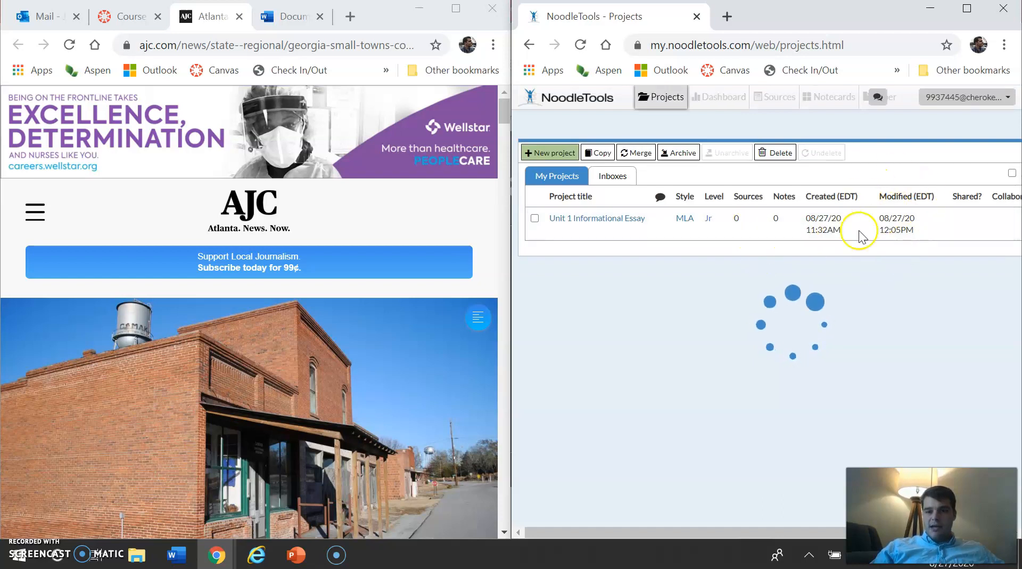
{"action": "scroll", "coordinate": [854, 244], "scroll_direction": "right", "scroll_amount": 2}
{"action": "scroll", "coordinate": [854, 244], "scroll_direction": "left", "scroll_amount": 2}
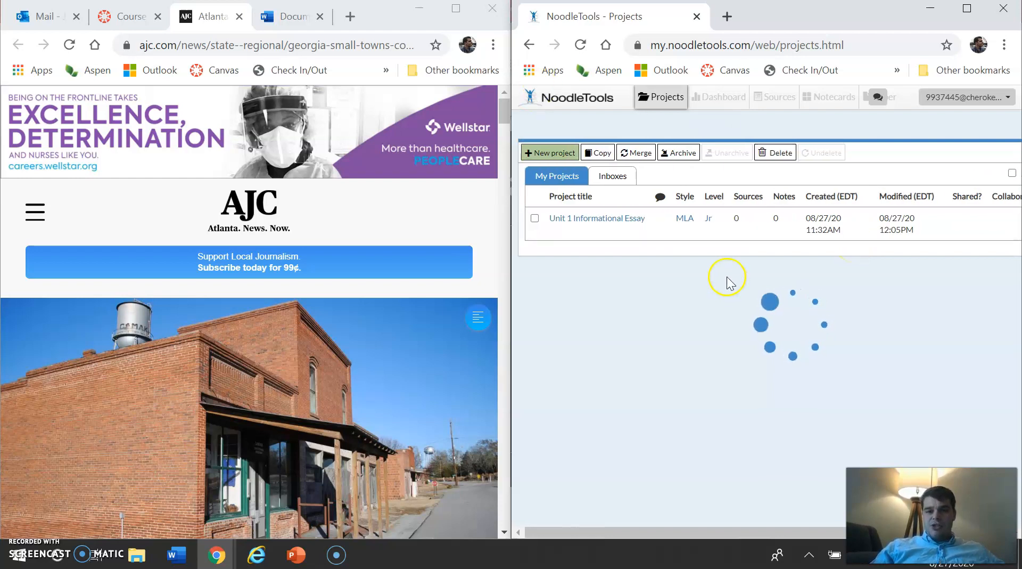
{"action": "left_click", "coordinate": [550, 157]}
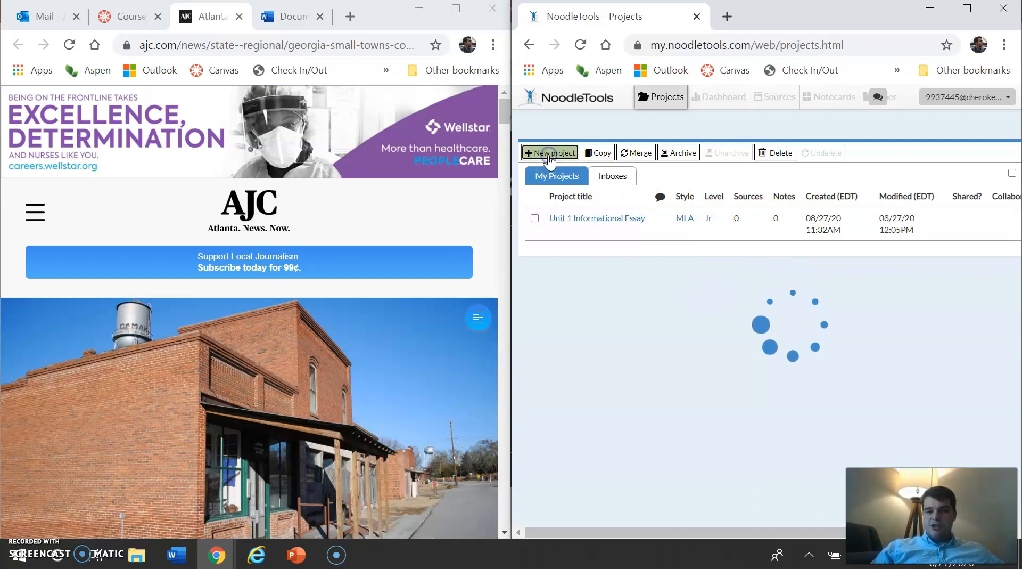
{"action": "left_click", "coordinate": [798, 169]}
{"action": "type", "text": "Unit 1 I"}
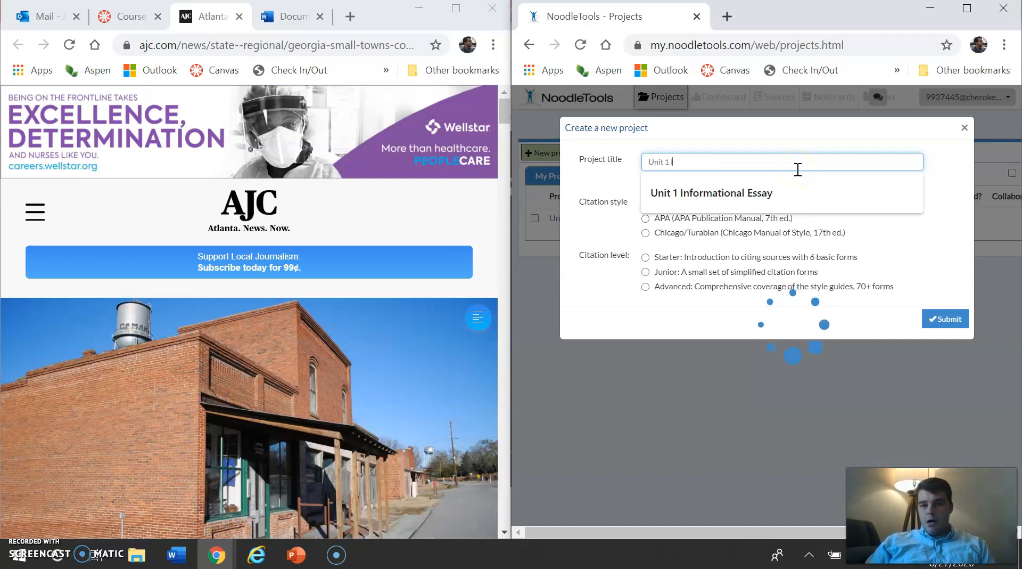
{"action": "type", "text": "nformati"}
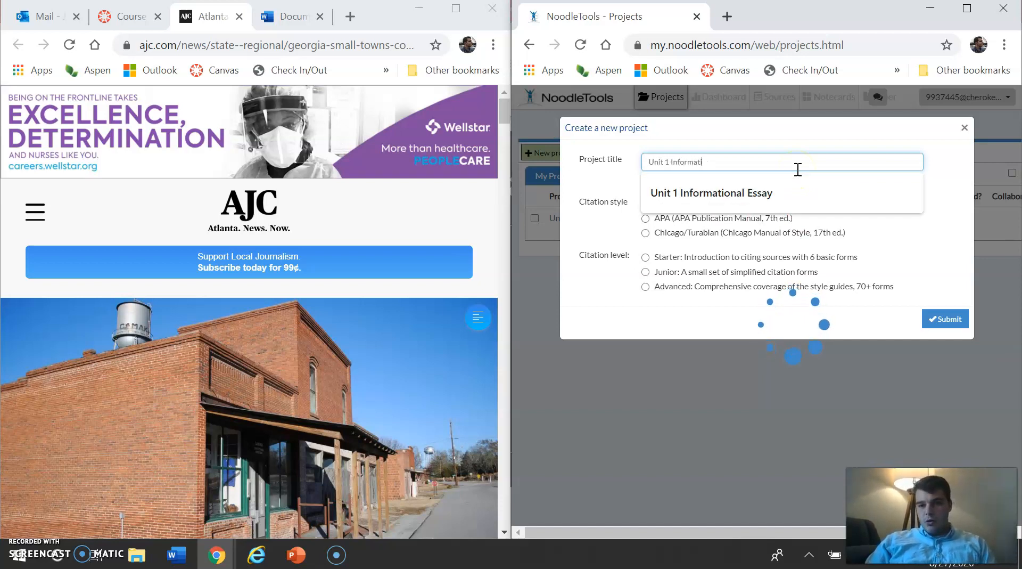
{"action": "type", "text": "onal Essay"}
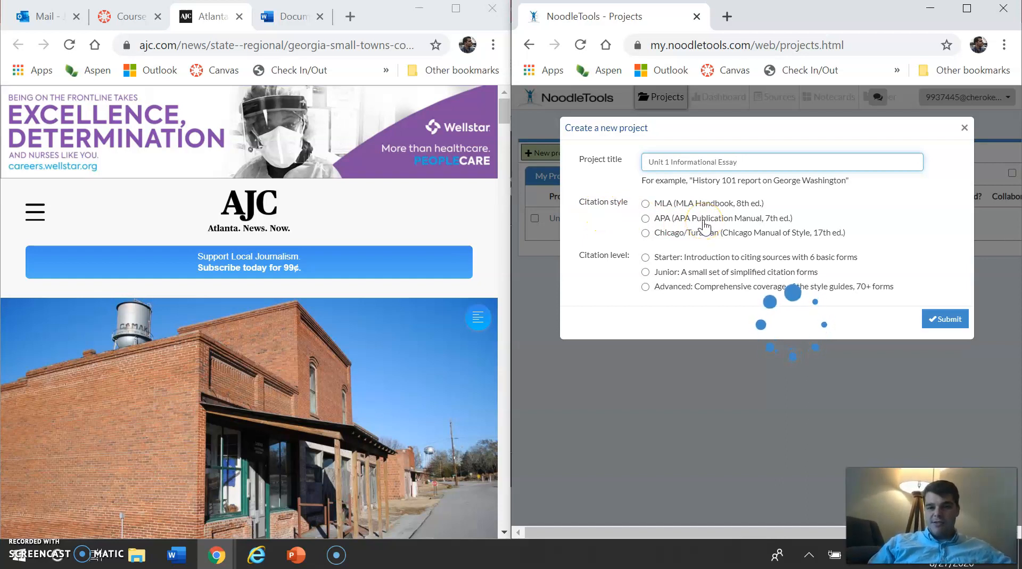
{"action": "left_click", "coordinate": [645, 203]}
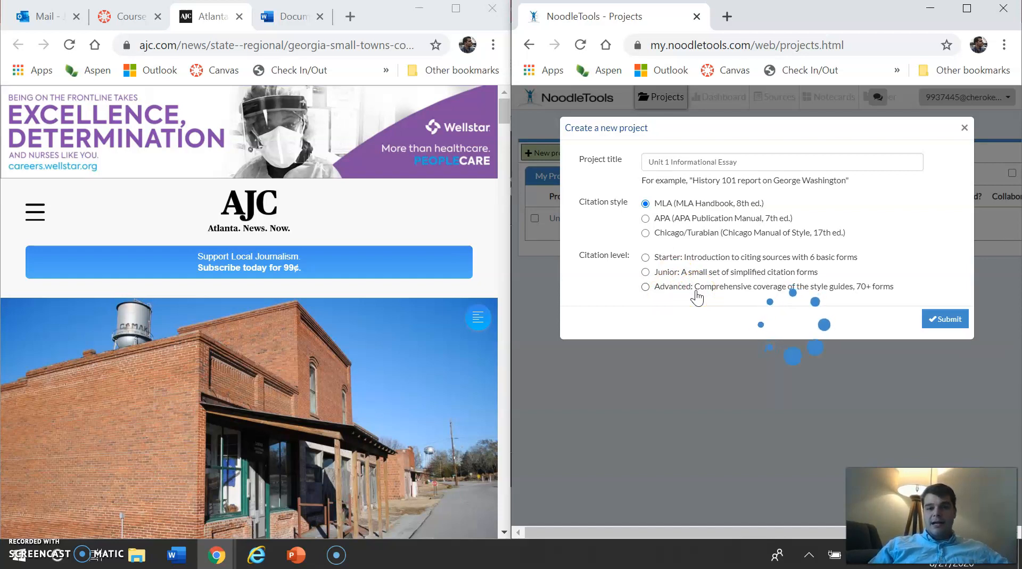
{"action": "left_click", "coordinate": [700, 272]}
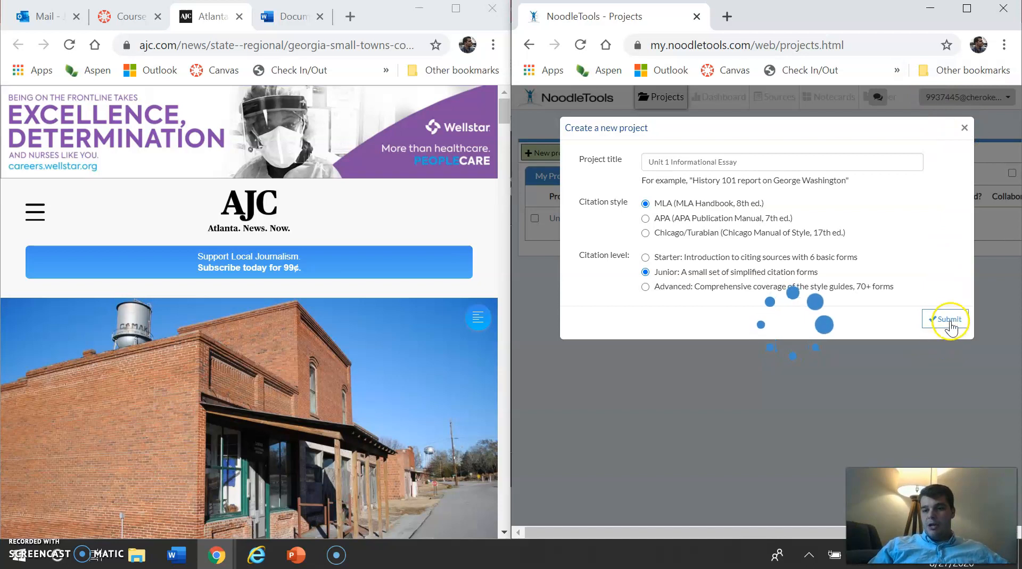
{"action": "left_click", "coordinate": [965, 127]}
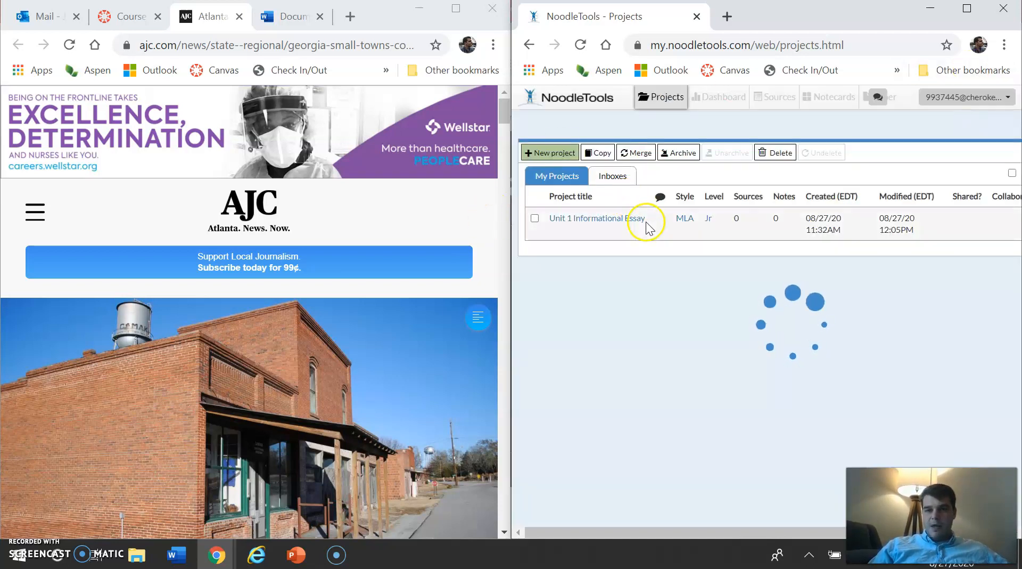
Step: Open the existing Unit 1 Informational Essay project and go to its sources
{"action": "left_click", "coordinate": [633, 219]}
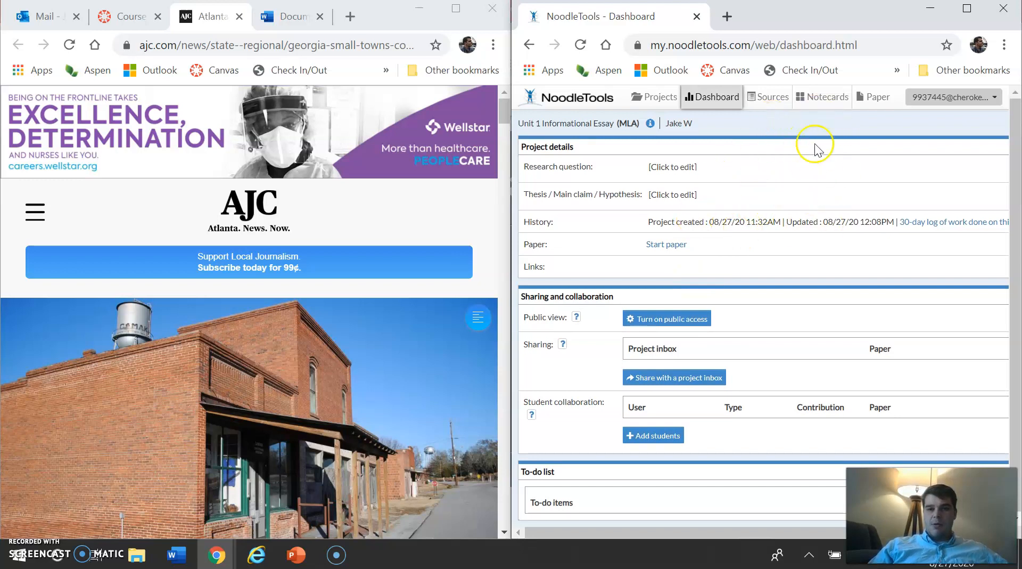
{"action": "left_click", "coordinate": [767, 101]}
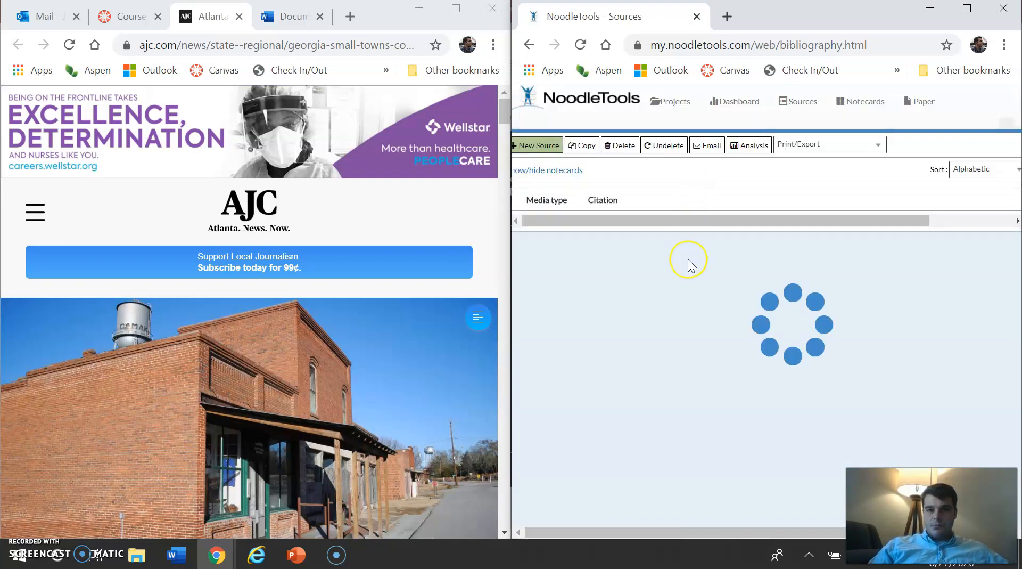
{"action": "left_click_drag", "start_coordinate": [648, 225], "coordinate": [641, 226]}
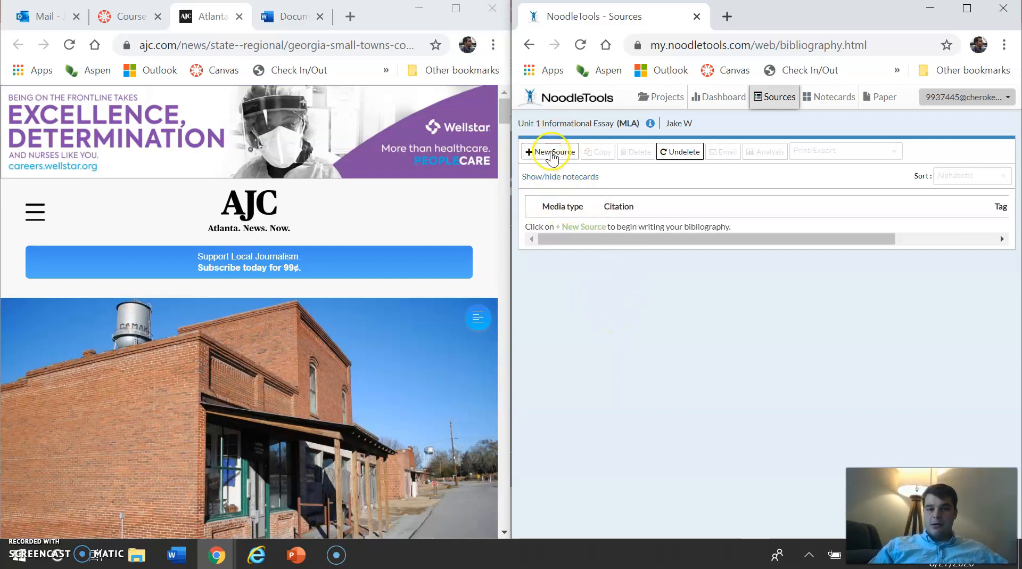
Step: Start a new source citation for the AJC article and choose Website as where it was accessed
{"action": "left_click", "coordinate": [553, 154]}
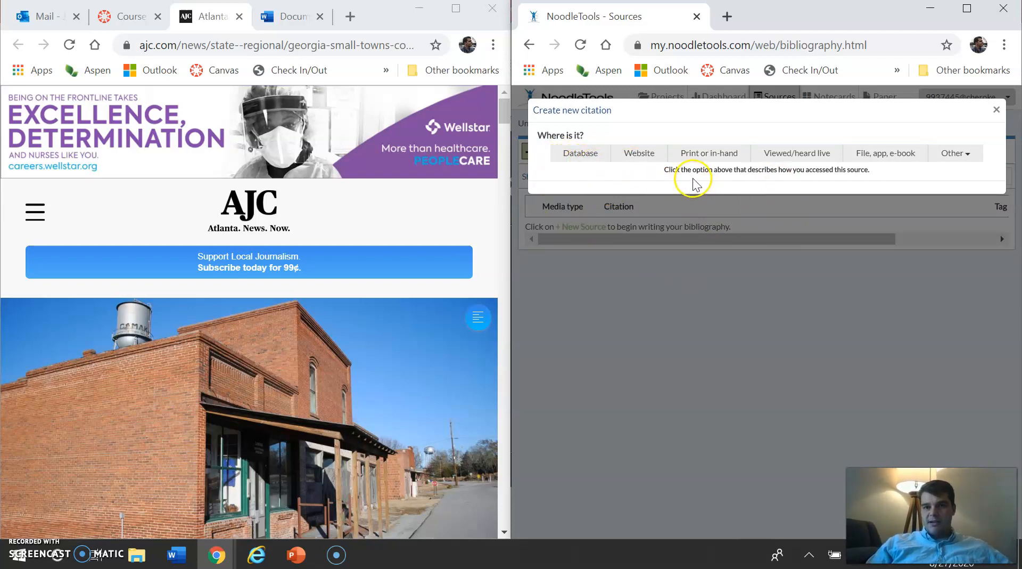
{"action": "left_click", "coordinate": [592, 162]}
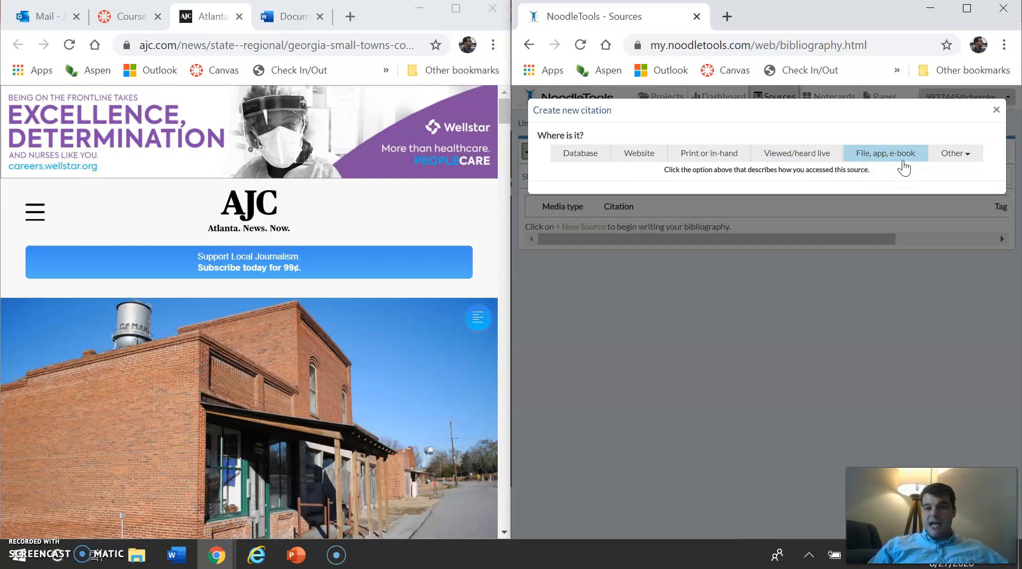
{"action": "scroll", "coordinate": [225, 346], "scroll_direction": "down", "scroll_amount": 5}
{"action": "scroll", "coordinate": [225, 346], "scroll_direction": "down", "scroll_amount": 1}
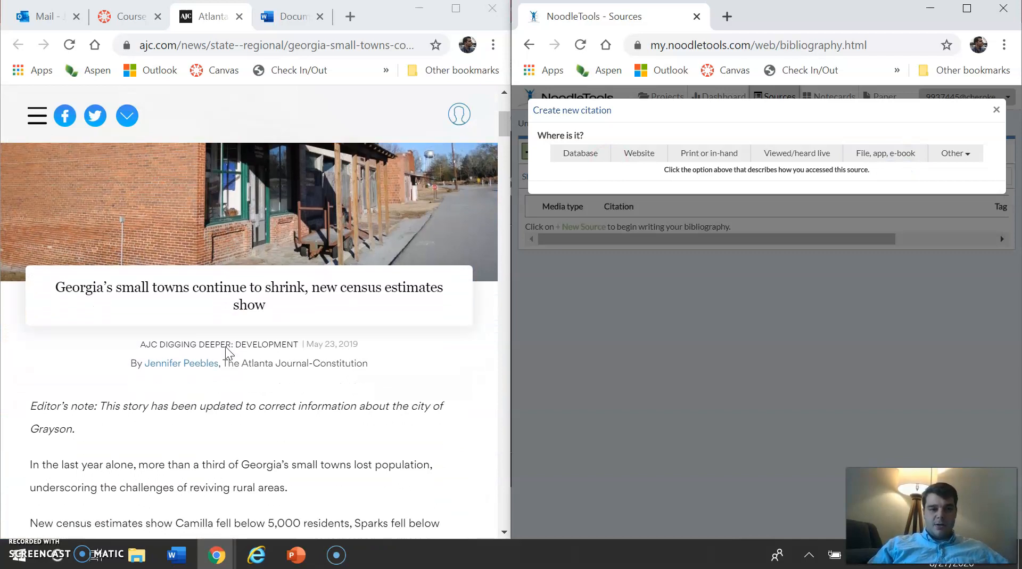
{"action": "scroll", "coordinate": [225, 346], "scroll_direction": "up", "scroll_amount": 6}
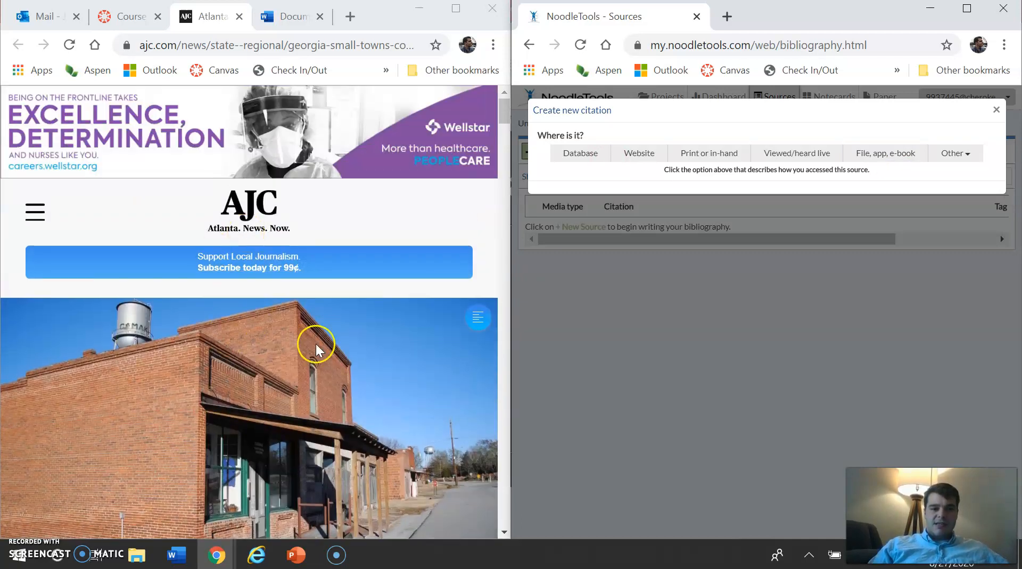
{"action": "scroll", "coordinate": [315, 343], "scroll_direction": "down", "scroll_amount": 6}
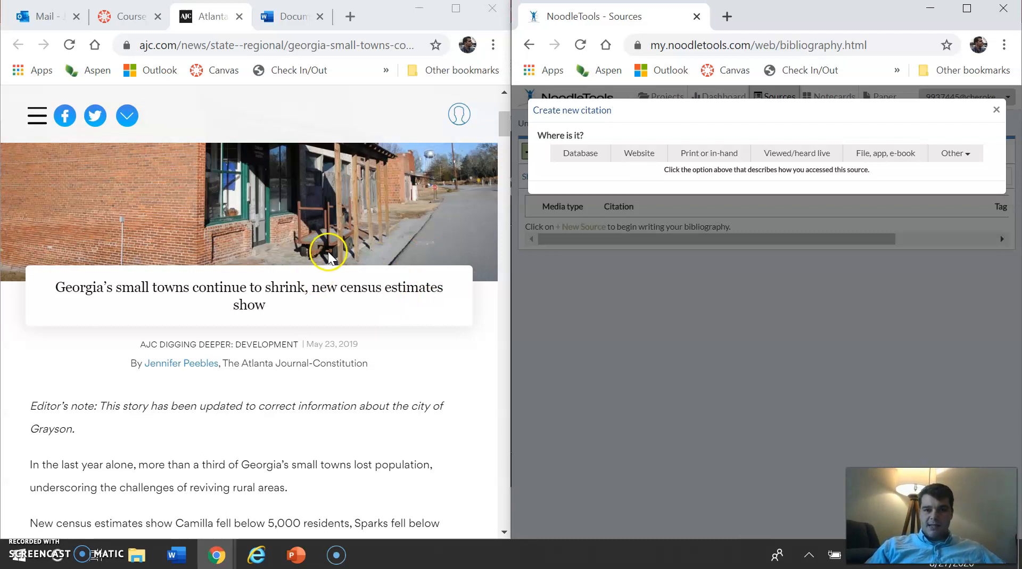
{"action": "scroll", "coordinate": [321, 271], "scroll_direction": "up", "scroll_amount": 6}
{"action": "left_click", "coordinate": [640, 155]}
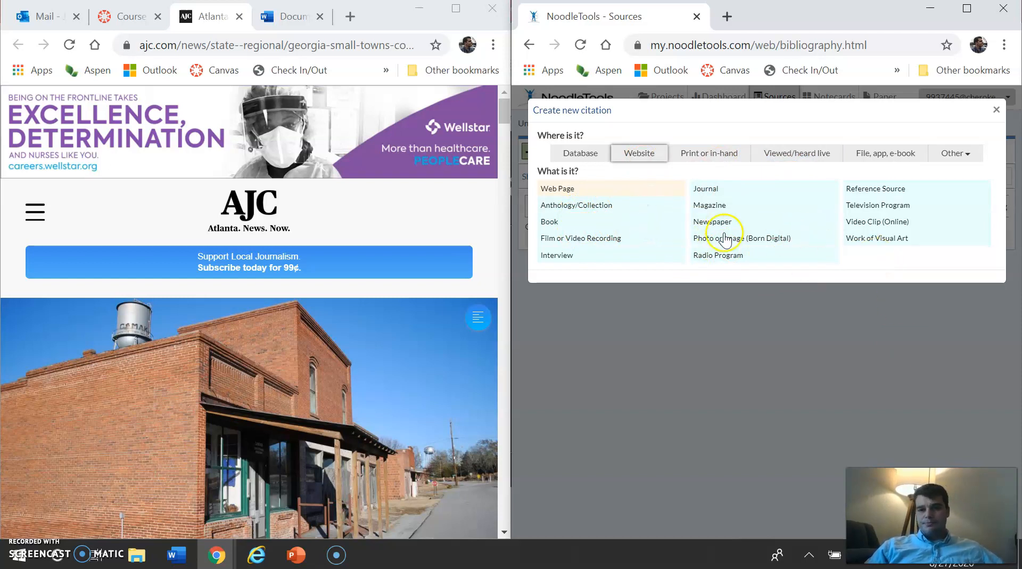
Step: Choose Newspaper as the kind of source and switch the citation form to the one for web pages
{"action": "scroll", "coordinate": [318, 402], "scroll_direction": "down", "scroll_amount": 1}
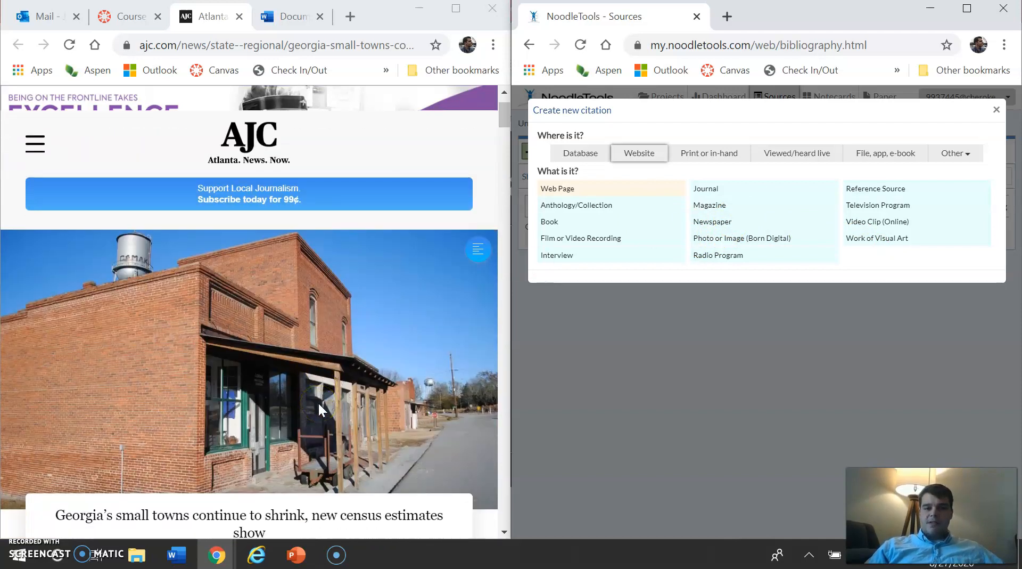
{"action": "left_click", "coordinate": [752, 226]}
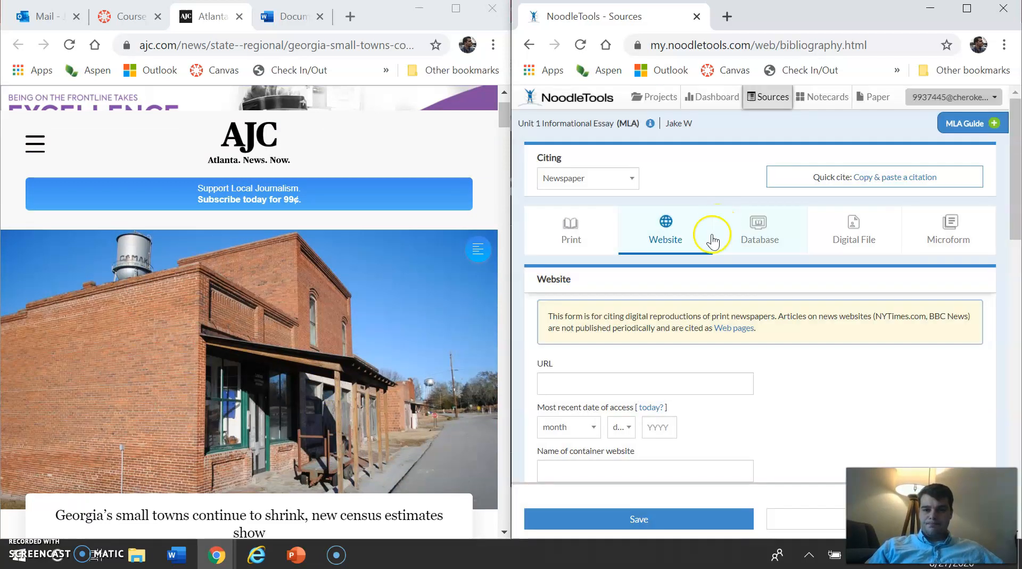
{"action": "scroll", "coordinate": [677, 352], "scroll_direction": "down", "scroll_amount": 1}
{"action": "scroll", "coordinate": [677, 353], "scroll_direction": "down", "scroll_amount": 2}
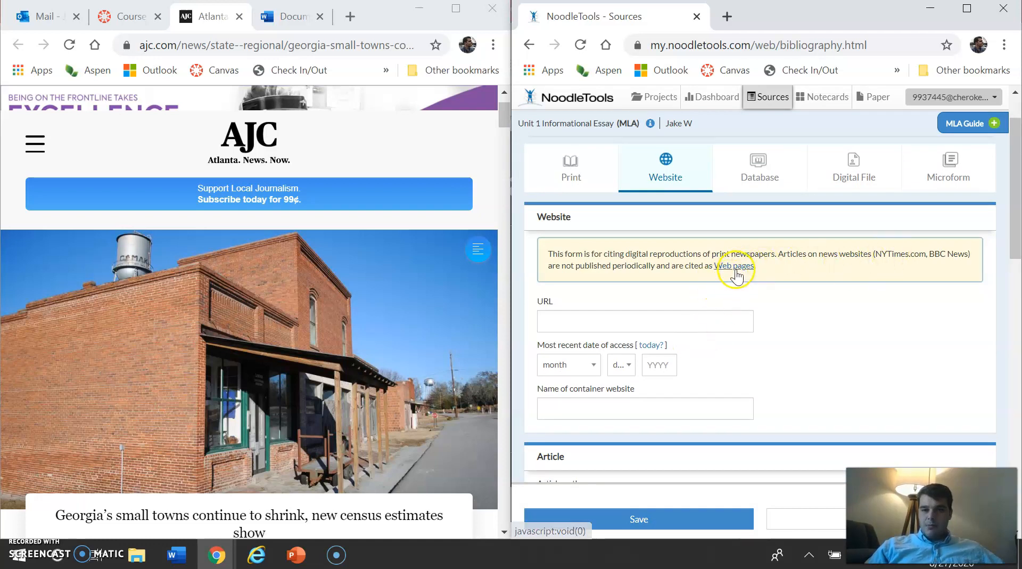
{"action": "left_click", "coordinate": [736, 268]}
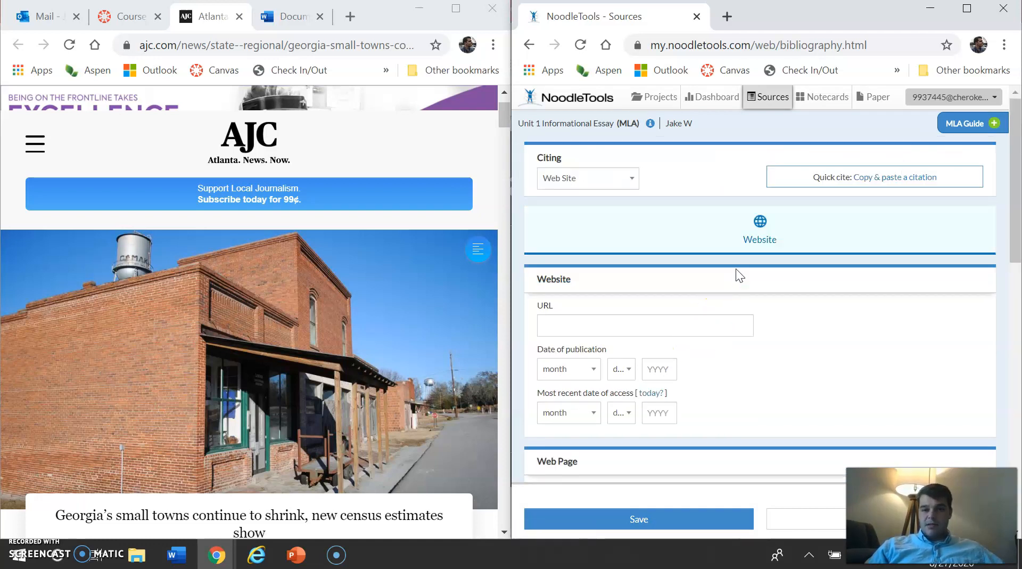
Step: Copy the AJC article's web address into the citation's URL field
{"action": "scroll", "coordinate": [696, 357], "scroll_direction": "down", "scroll_amount": 3}
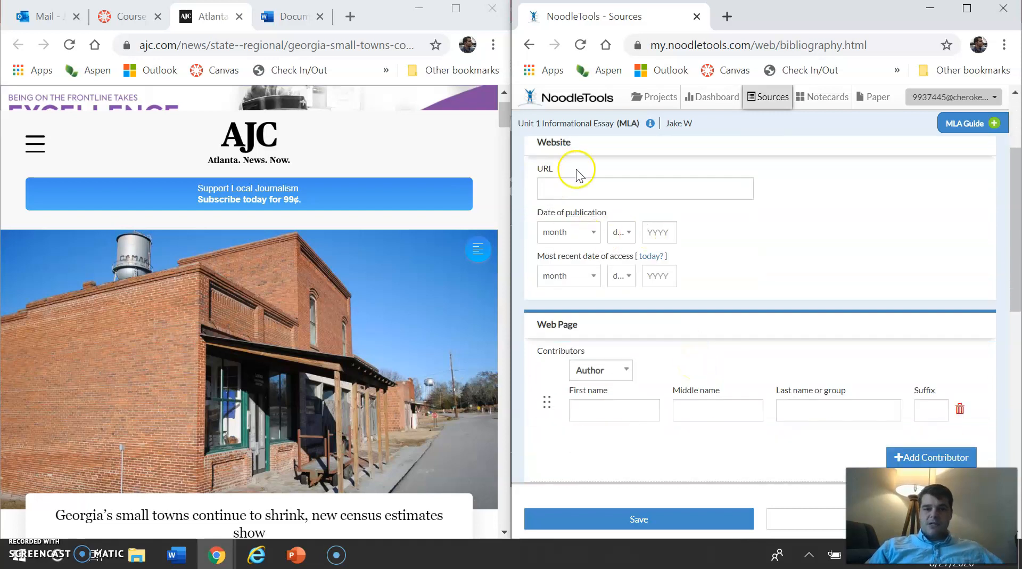
{"action": "left_click", "coordinate": [585, 186]}
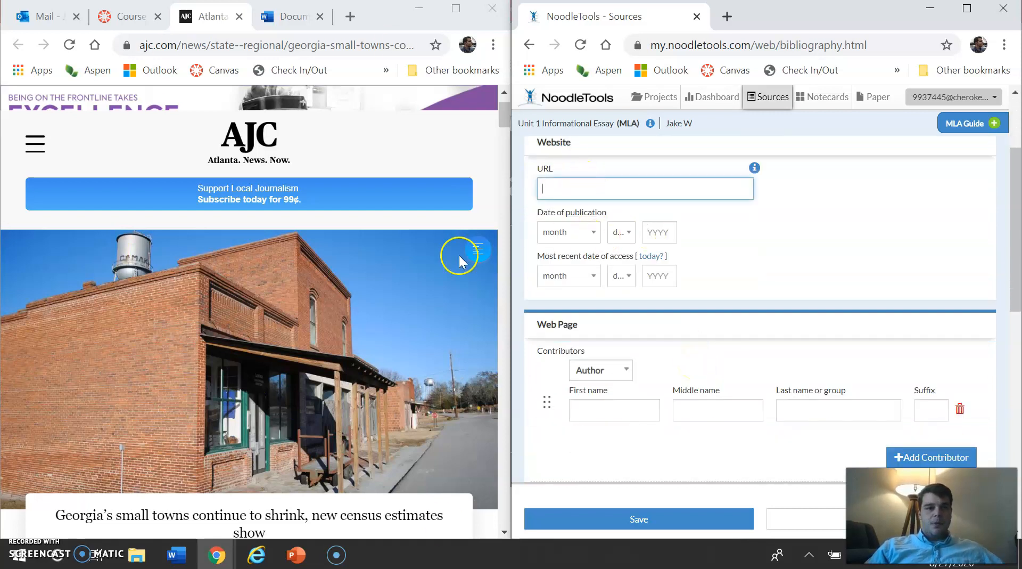
{"action": "left_click", "coordinate": [221, 46]}
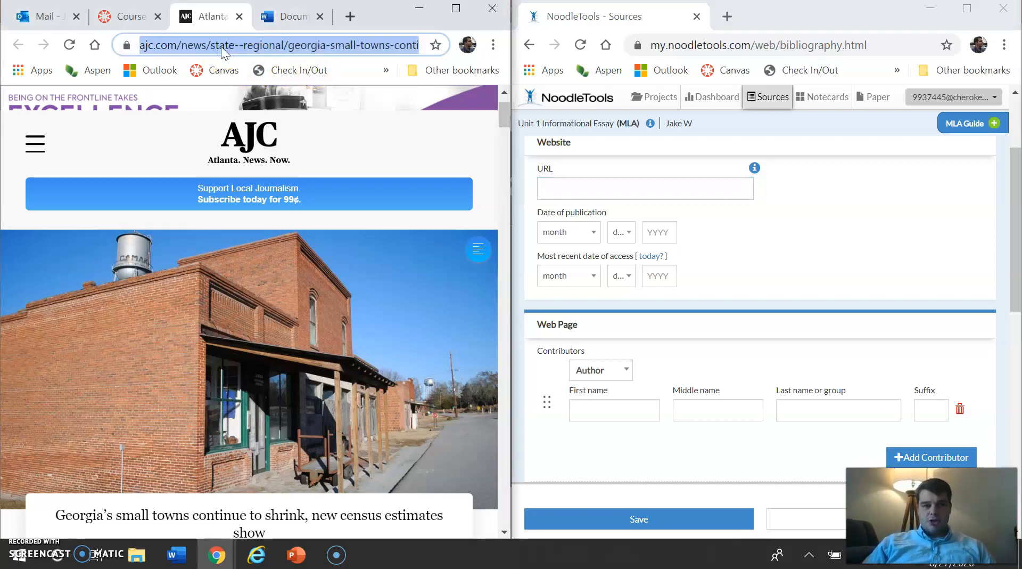
{"action": "left_click", "coordinate": [575, 184]}
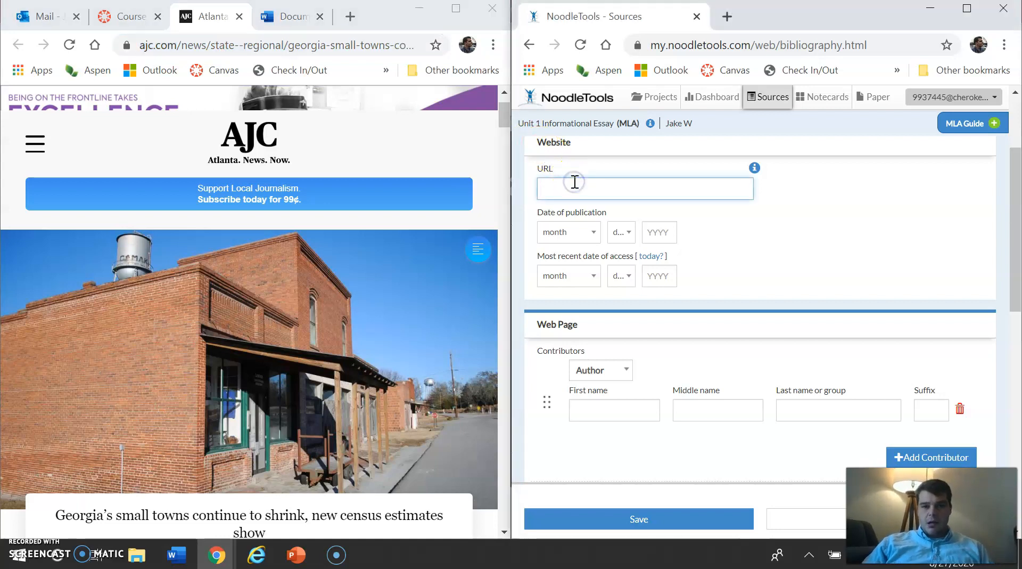
{"action": "key", "text": "ctrl+v"}
{"action": "left_click", "coordinate": [775, 222]}
Step: Set the citation's date of publication to May 23, 2019, as given in the article
{"action": "scroll", "coordinate": [282, 332], "scroll_direction": "down", "scroll_amount": 1}
{"action": "scroll", "coordinate": [283, 331], "scroll_direction": "down", "scroll_amount": 4}
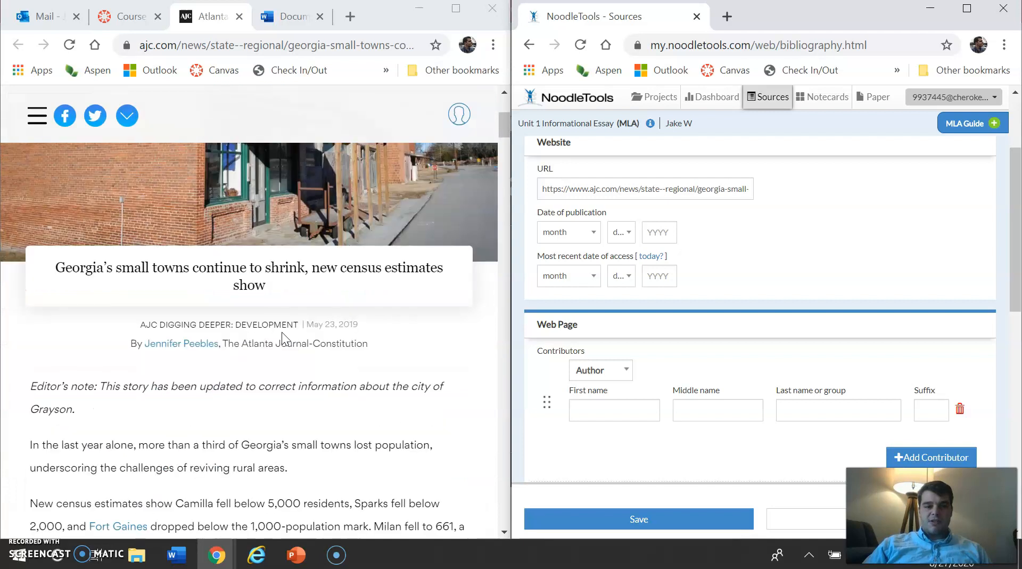
{"action": "left_click_drag", "start_coordinate": [365, 290], "coordinate": [318, 287]}
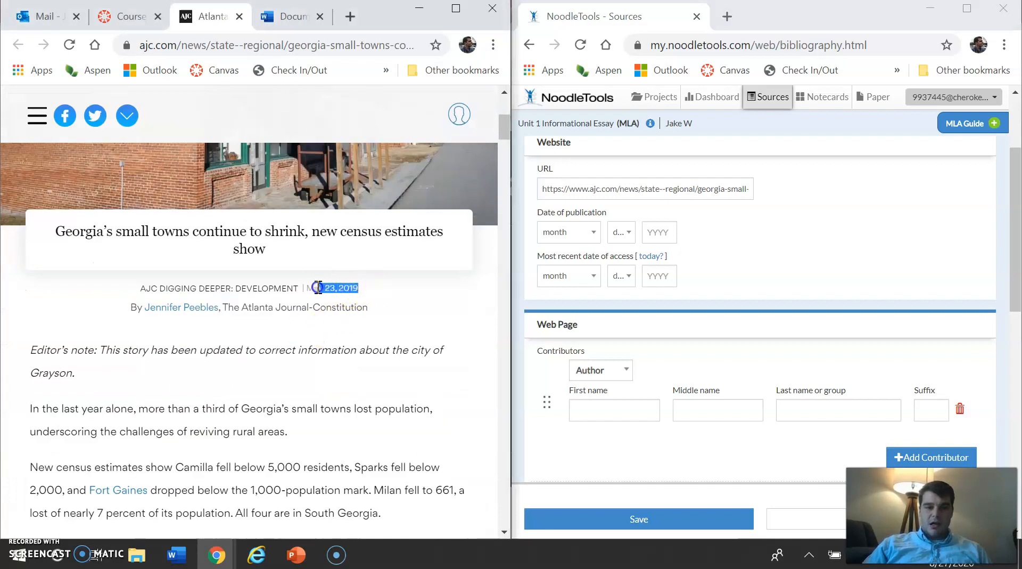
{"action": "left_click", "coordinate": [559, 232]}
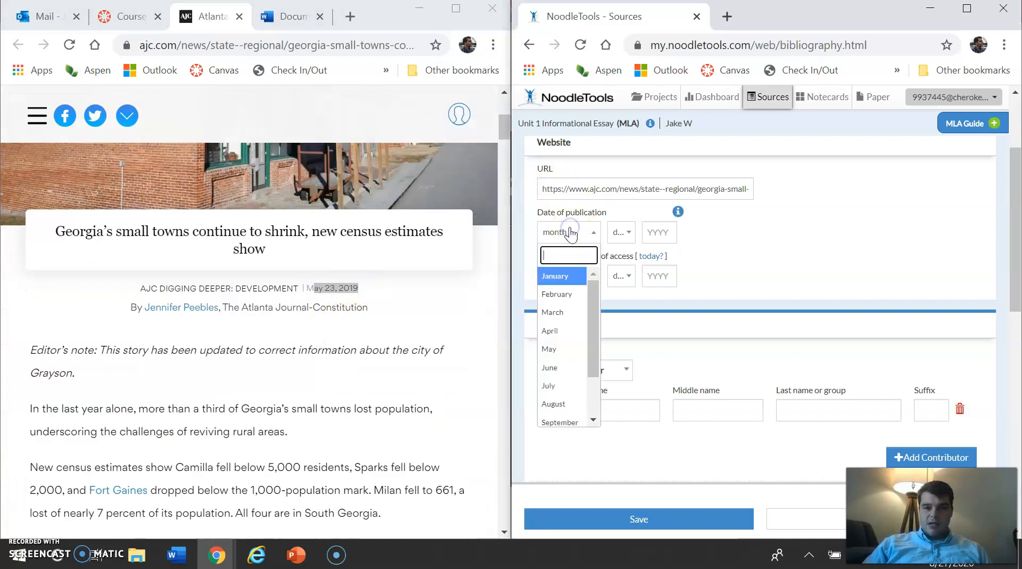
{"action": "left_click", "coordinate": [554, 348]}
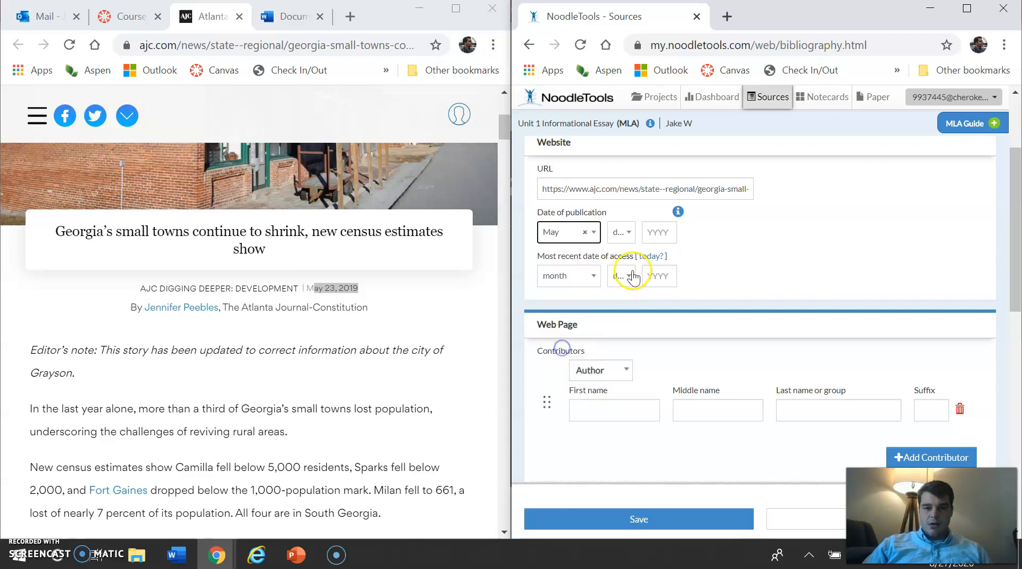
{"action": "left_click", "coordinate": [621, 232]}
{"action": "type", "text": "23"}
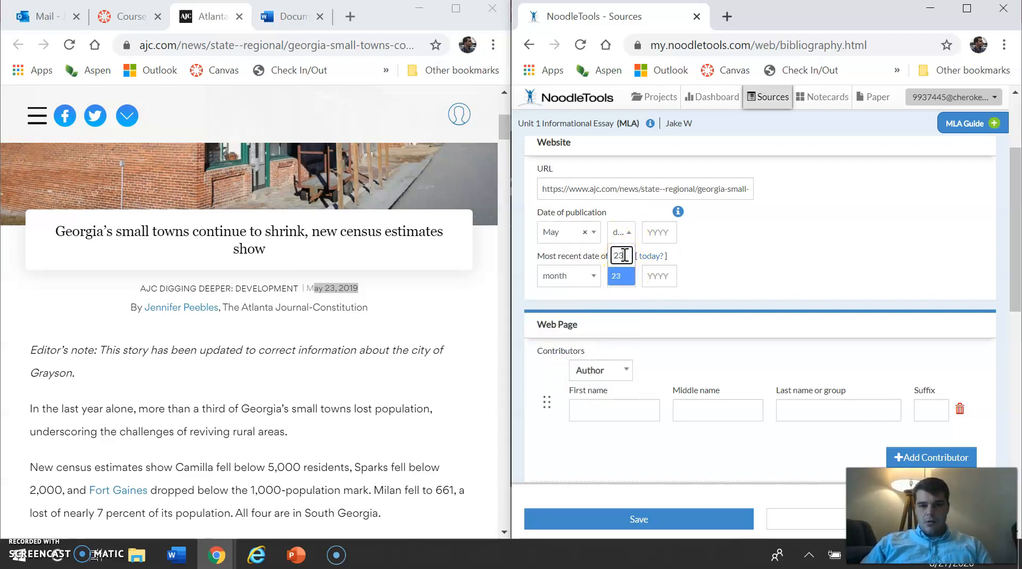
{"action": "key", "text": "Tab"}
{"action": "left_click", "coordinate": [628, 234]}
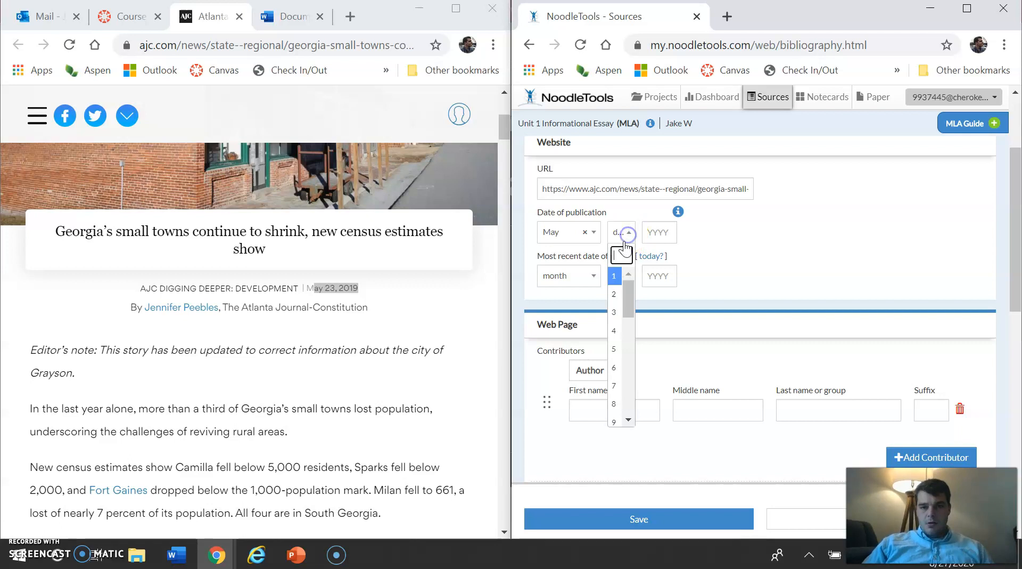
{"action": "type", "text": "23"}
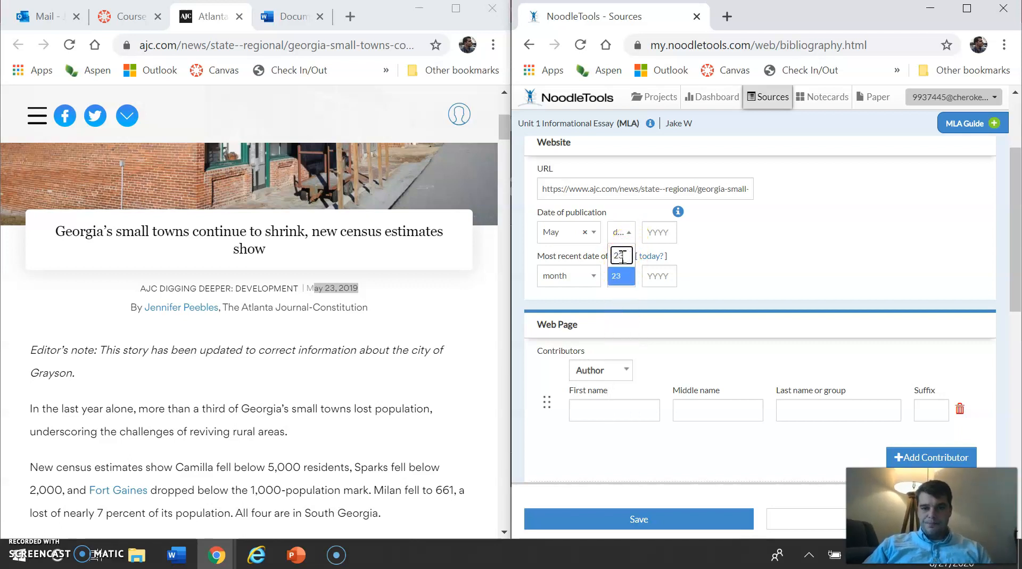
{"action": "left_click", "coordinate": [621, 277]}
{"action": "left_click", "coordinate": [656, 233]}
{"action": "type", "text": "2019"}
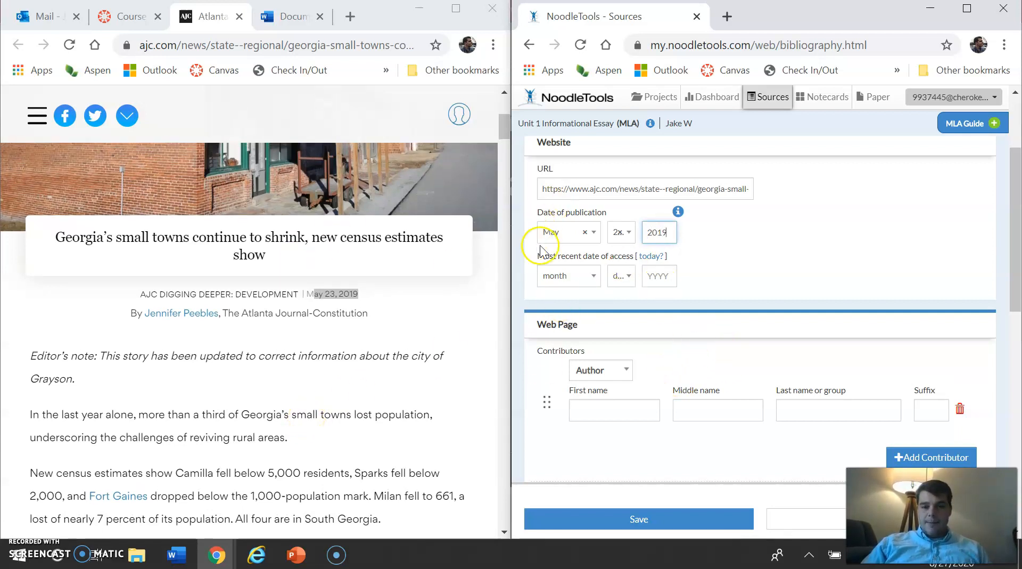
Step: Fill in the most recent date of access with today's date
{"action": "left_click", "coordinate": [651, 258]}
{"action": "scroll", "coordinate": [720, 255], "scroll_direction": "down", "scroll_amount": 1}
{"action": "scroll", "coordinate": [720, 254], "scroll_direction": "down", "scroll_amount": 1}
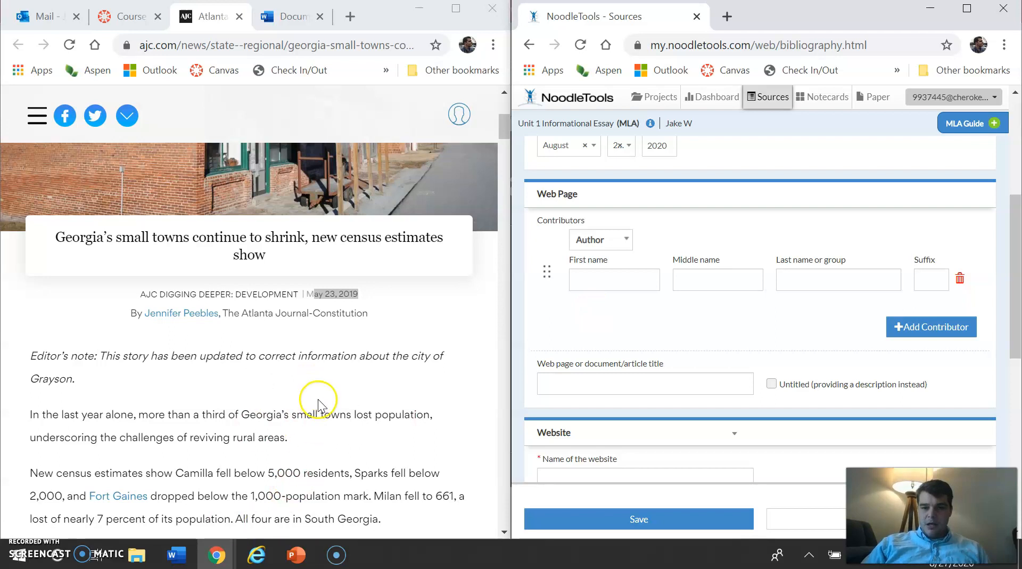
Step: Enter the article author's first and last name in the web page's Author contributor entry
{"action": "scroll", "coordinate": [644, 359], "scroll_direction": "down", "scroll_amount": 1}
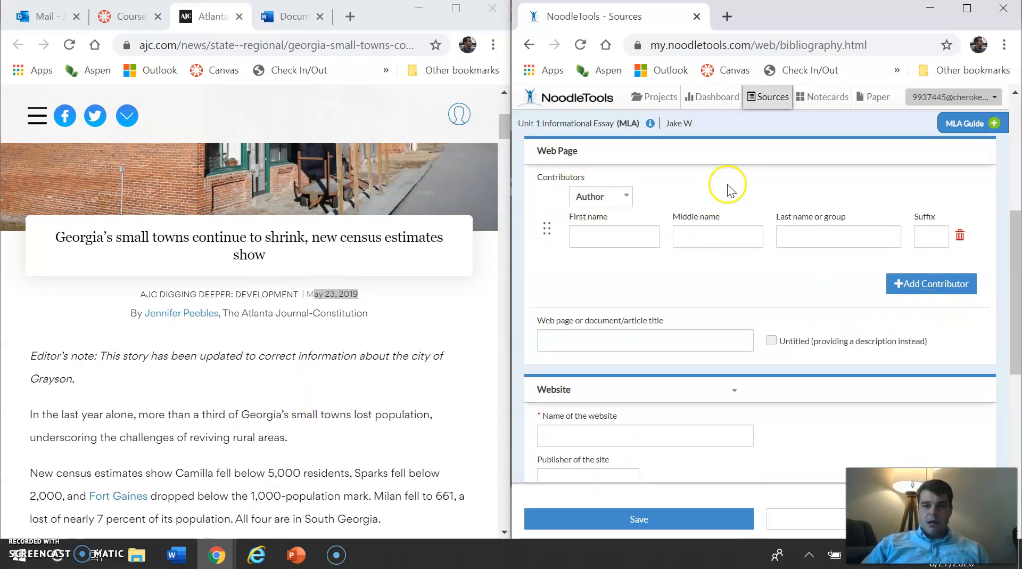
{"action": "left_click", "coordinate": [602, 237]}
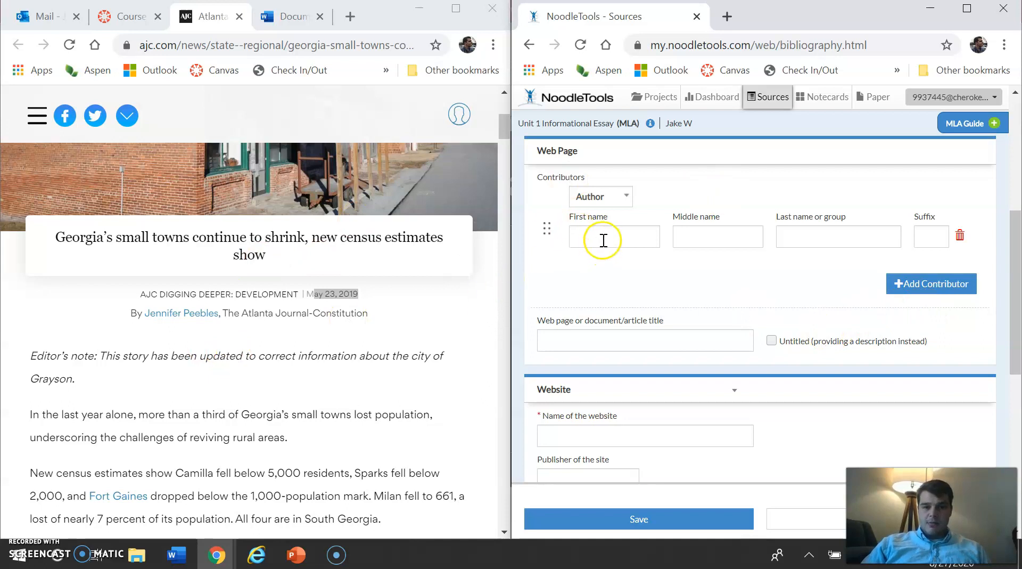
{"action": "type", "text": "Jenni"}
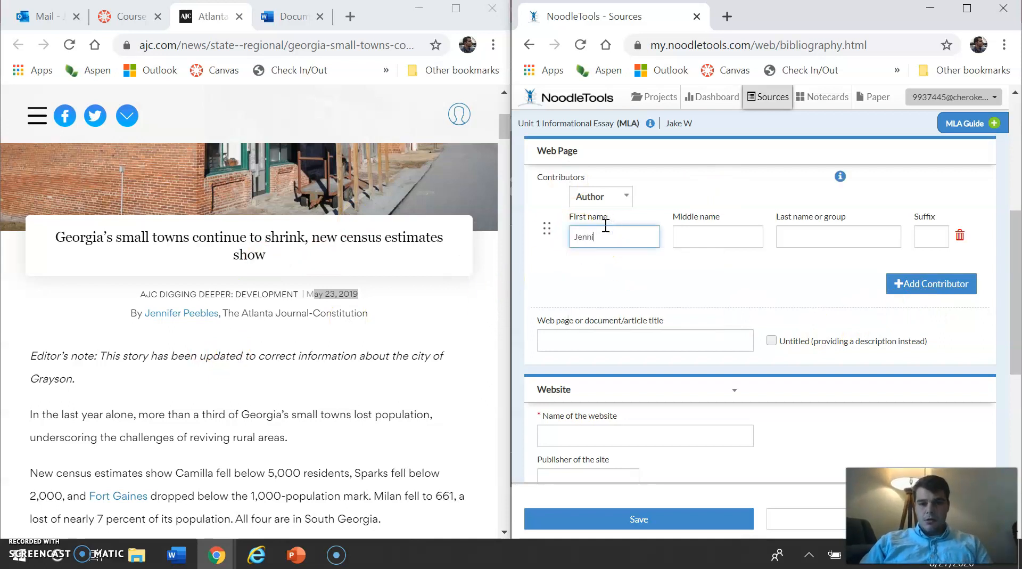
{"action": "key", "text": "Tab"}
{"action": "key", "text": "Tab"}
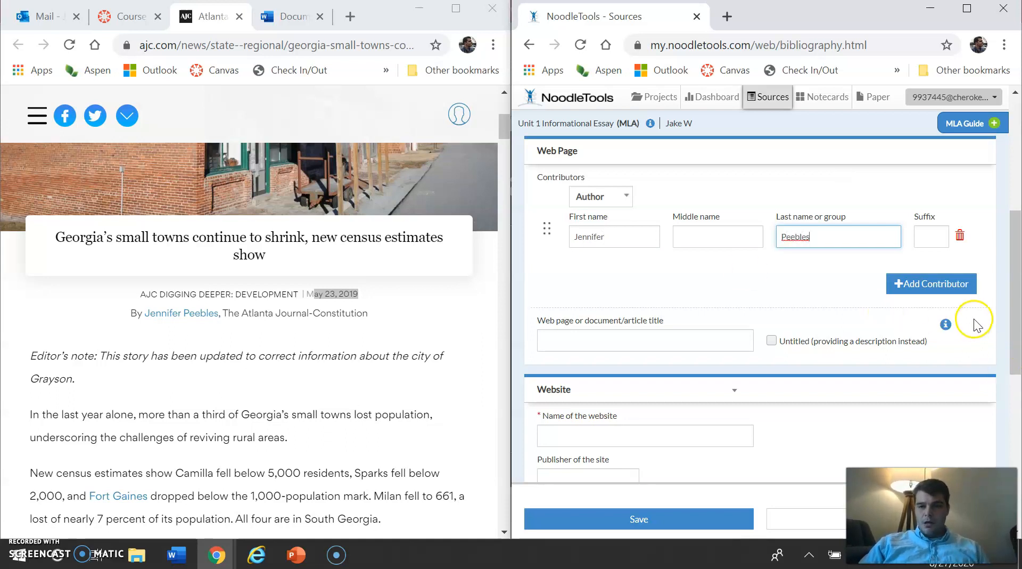
{"action": "left_click", "coordinate": [955, 286]}
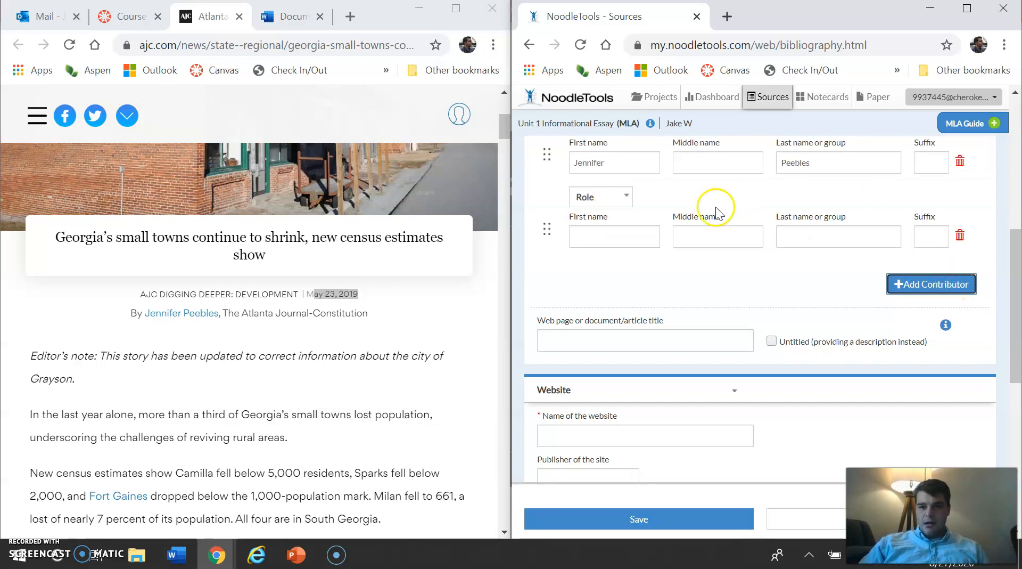
{"action": "left_click", "coordinate": [610, 196]}
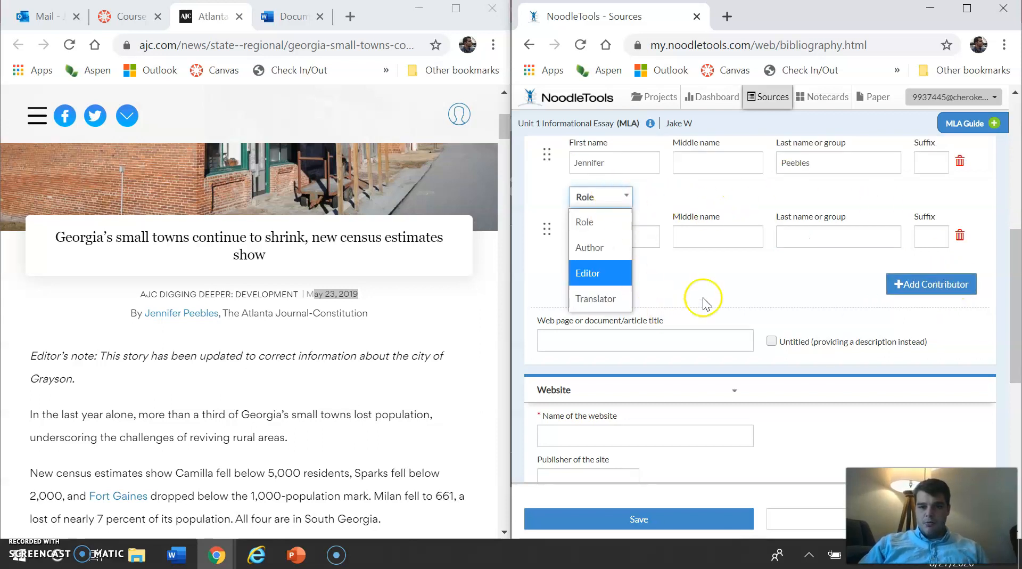
{"action": "left_click", "coordinate": [963, 238]}
{"action": "left_click", "coordinate": [963, 237]}
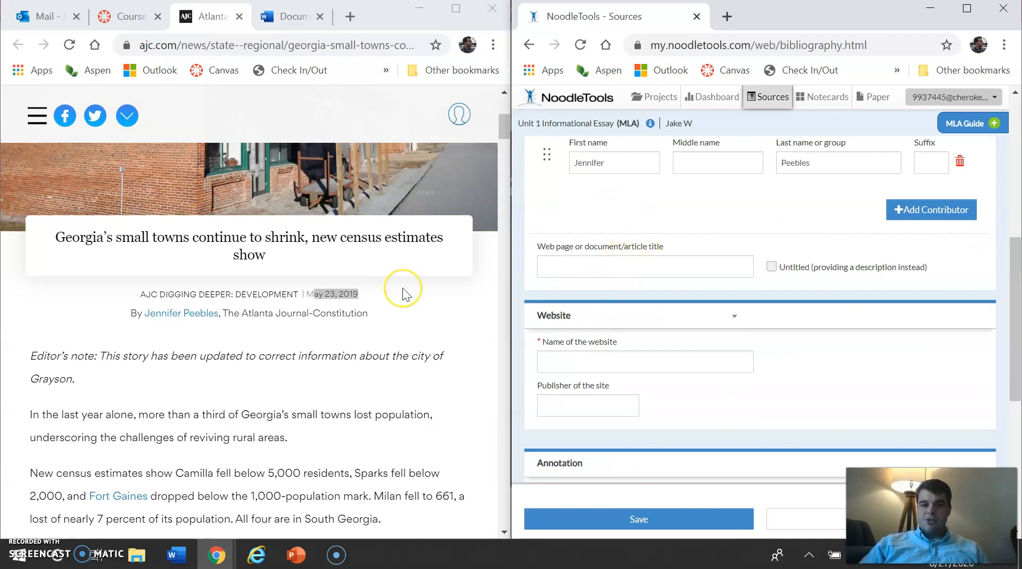
Step: Fill in the article title as "Georgia's small towns continue to shrink, new census data estimates"
{"action": "scroll", "coordinate": [405, 291], "scroll_direction": "up", "scroll_amount": 2}
{"action": "left_click", "coordinate": [570, 273]}
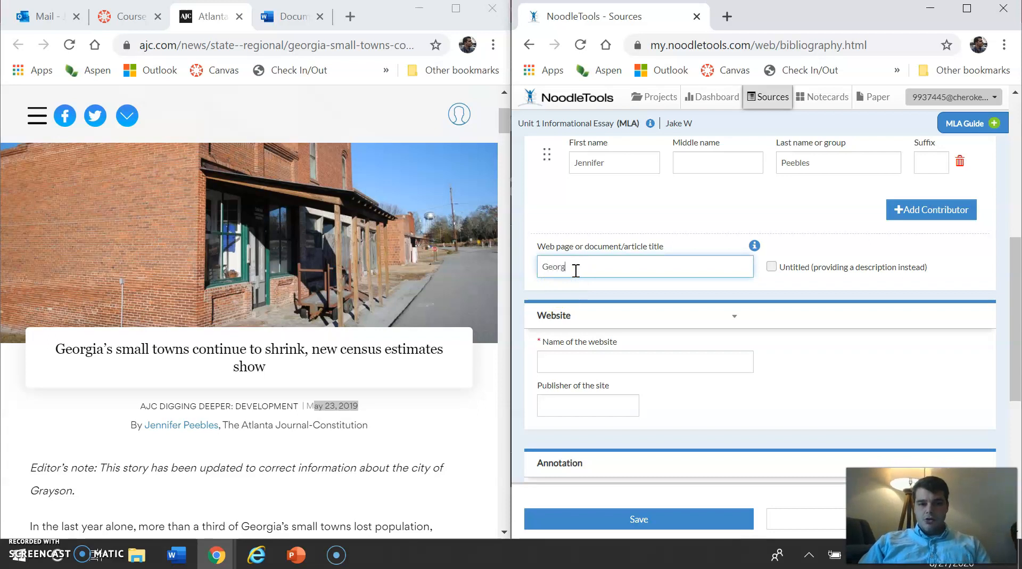
{"action": "type", "text": "Georgia's small two"}
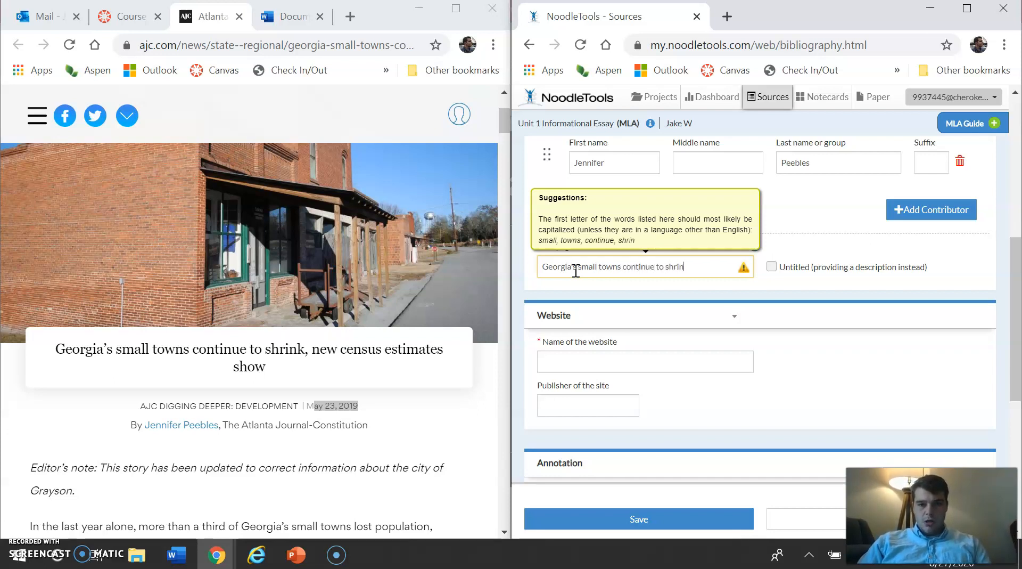
{"action": "type", "text": "sus datat"}
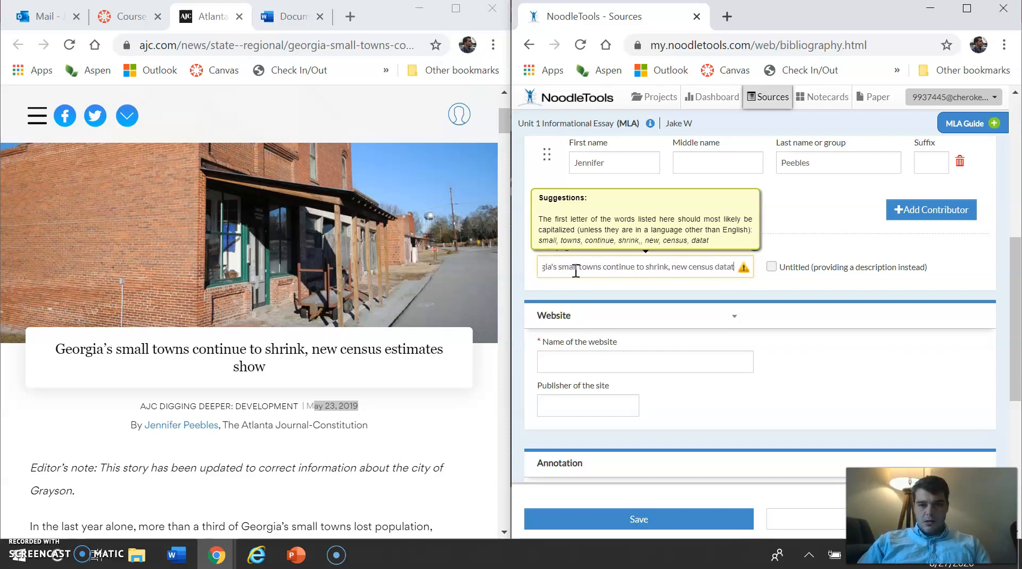
{"action": "key", "text": "BackSpace"}
{"action": "type", "text": "estimate"}
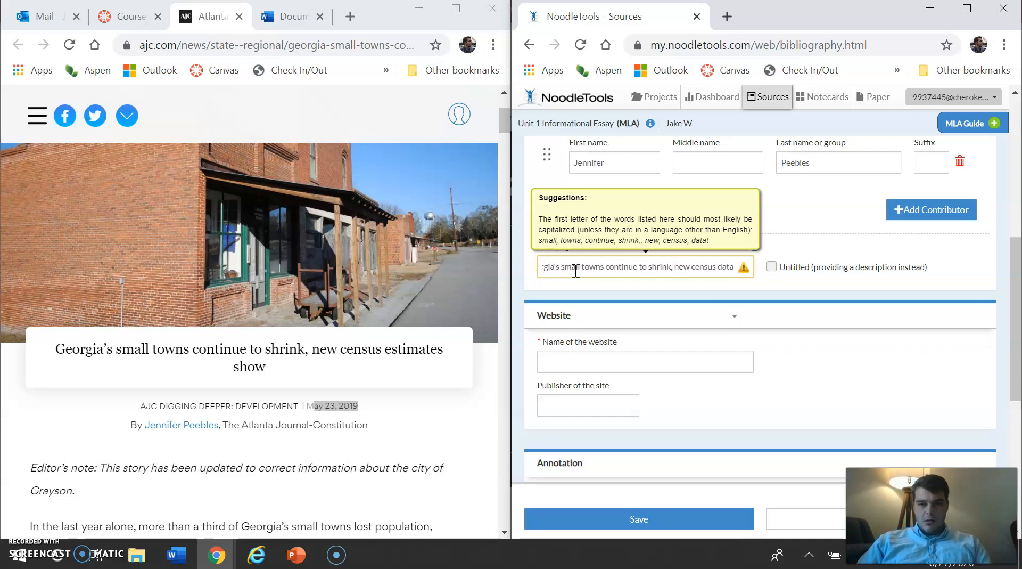
{"action": "type", "text": "s"}
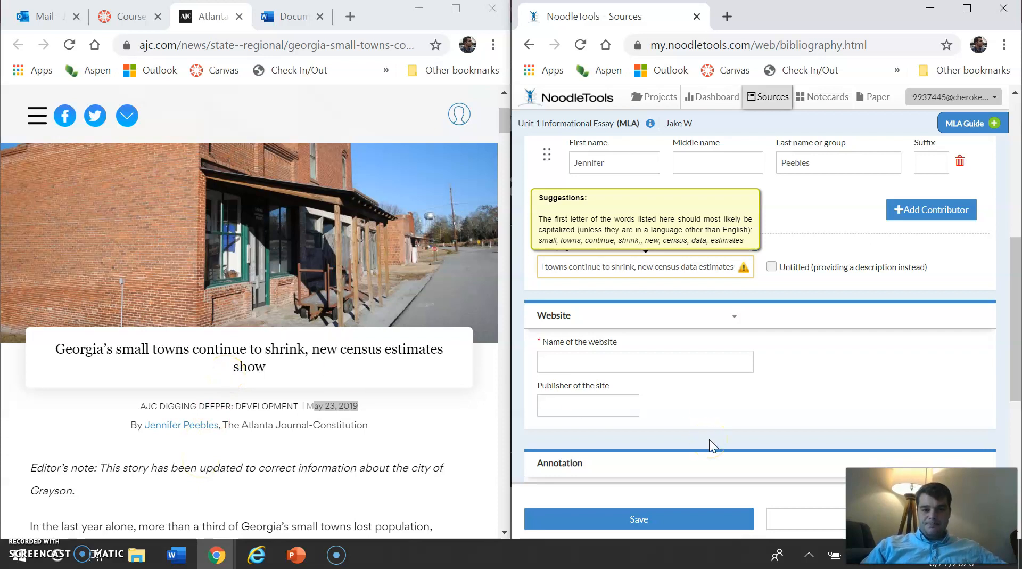
Step: Set the name of the website to "Atlanta Journal Constitution"
{"action": "scroll", "coordinate": [600, 388], "scroll_direction": "down", "scroll_amount": 2}
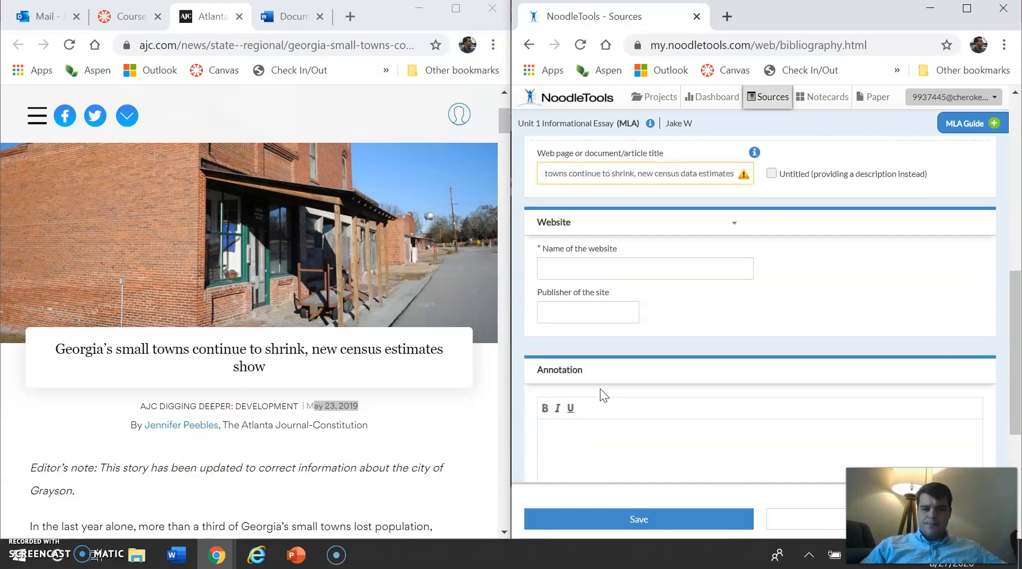
{"action": "left_click", "coordinate": [622, 265]}
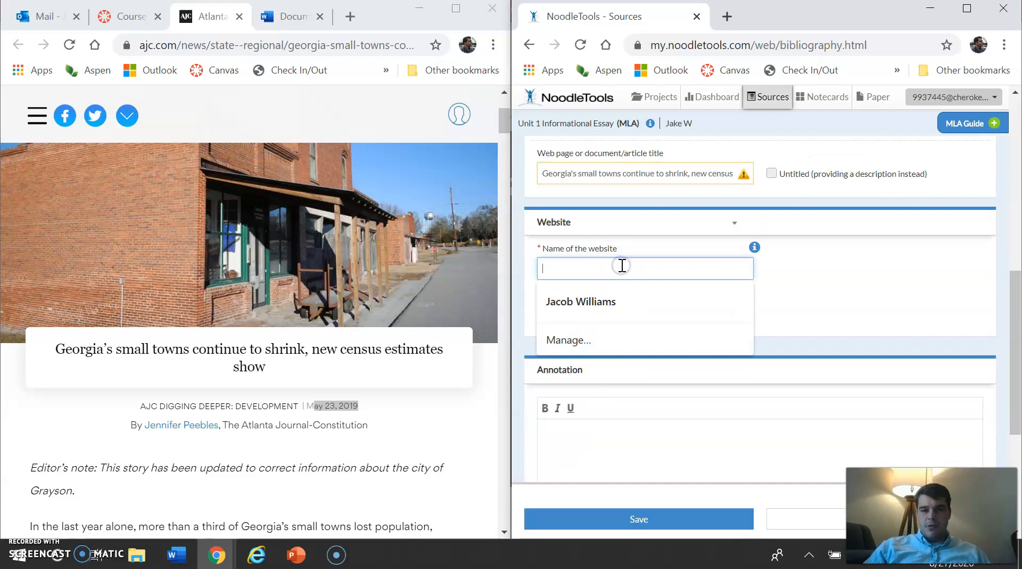
{"action": "type", "text": "Atlanta Journal Constitution"}
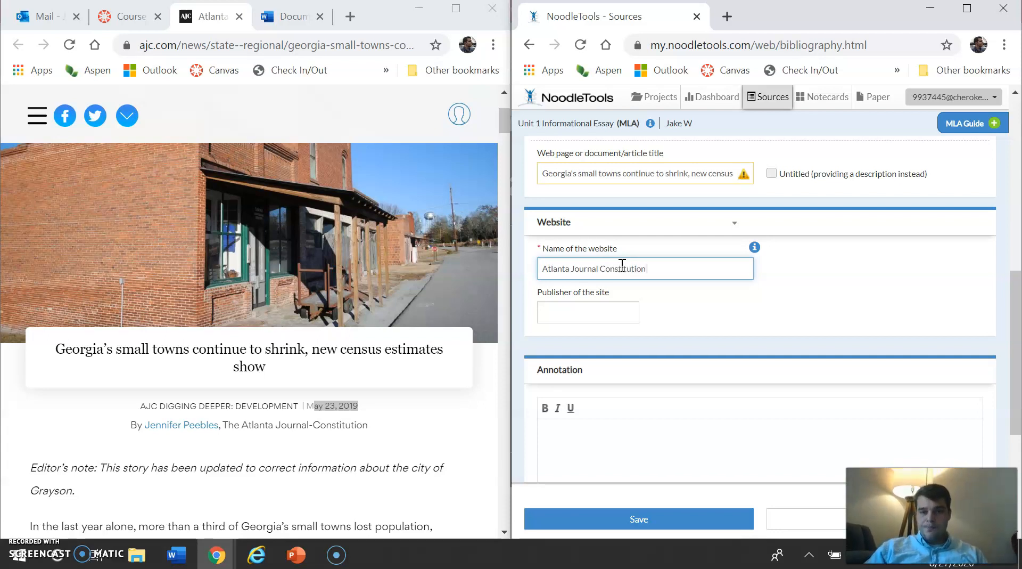
Step: Save the source with no annotation and with its inclusion in the final works cited enabled
{"action": "scroll", "coordinate": [706, 311], "scroll_direction": "down", "scroll_amount": 4}
{"action": "scroll", "coordinate": [706, 310], "scroll_direction": "up", "scroll_amount": 8}
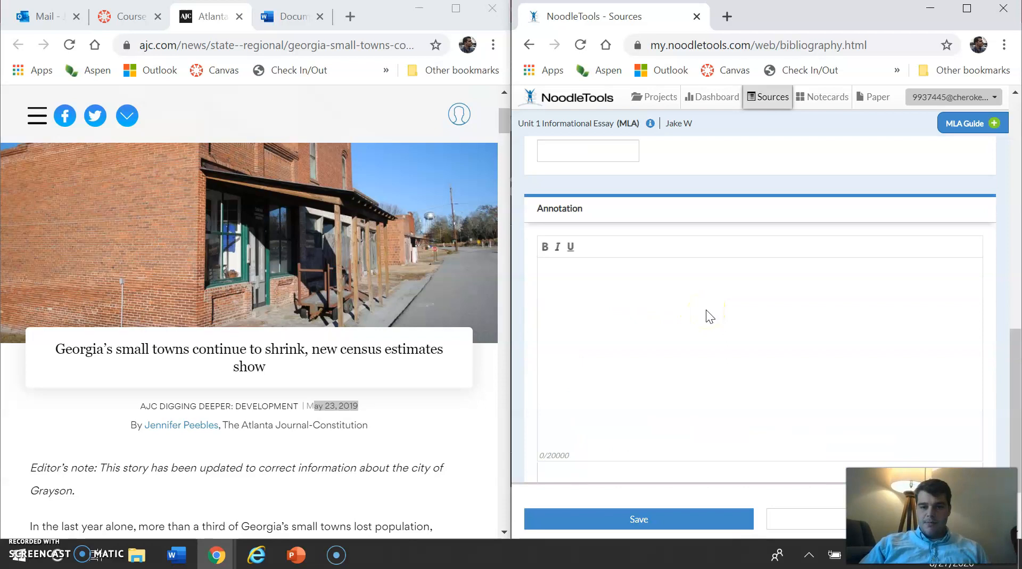
{"action": "scroll", "coordinate": [706, 311], "scroll_direction": "down", "scroll_amount": 2}
{"action": "scroll", "coordinate": [706, 310], "scroll_direction": "down", "scroll_amount": 6}
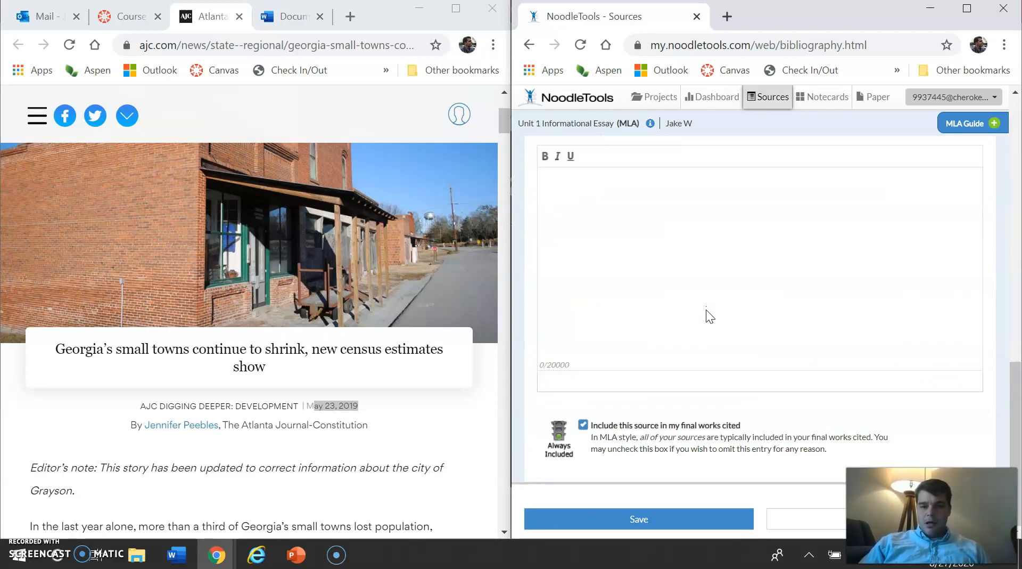
{"action": "left_click", "coordinate": [666, 521]}
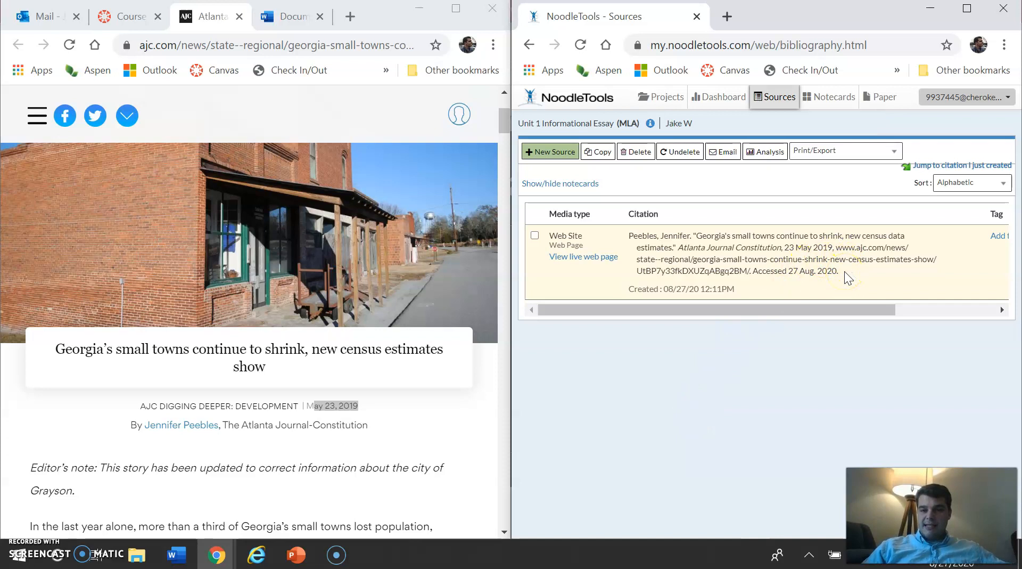
Step: Copy the full text of the newly created MLA citation from the source list
{"action": "scroll", "coordinate": [845, 270], "scroll_direction": "right", "scroll_amount": 3}
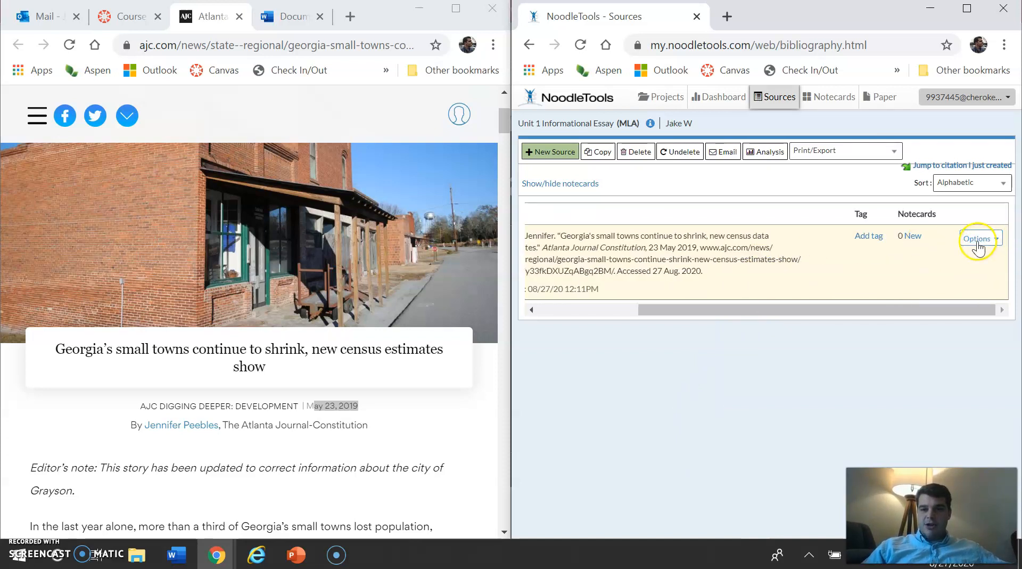
{"action": "scroll", "coordinate": [650, 227], "scroll_direction": "left", "scroll_amount": 3}
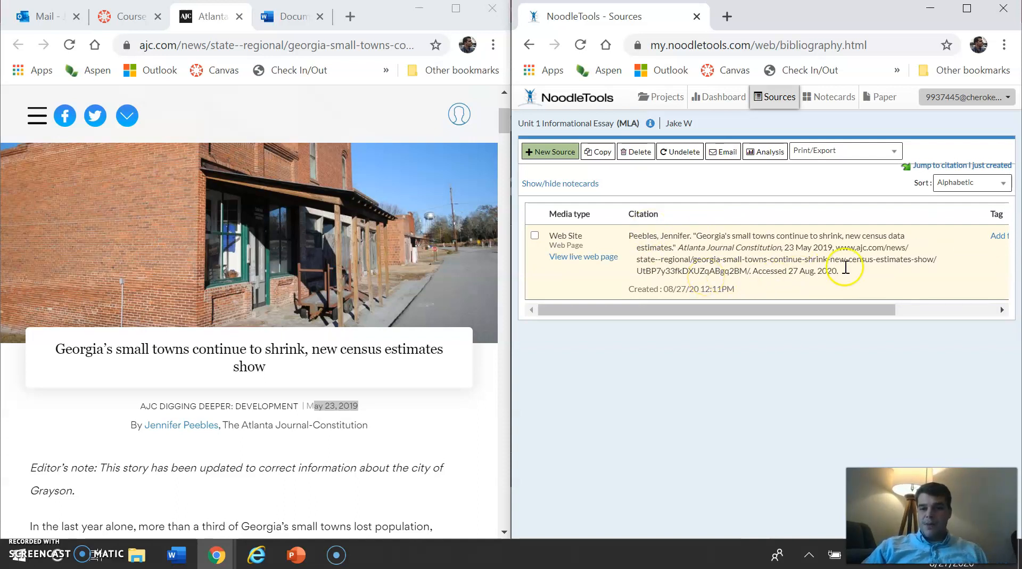
{"action": "left_click_drag", "start_coordinate": [844, 272], "coordinate": [636, 238]}
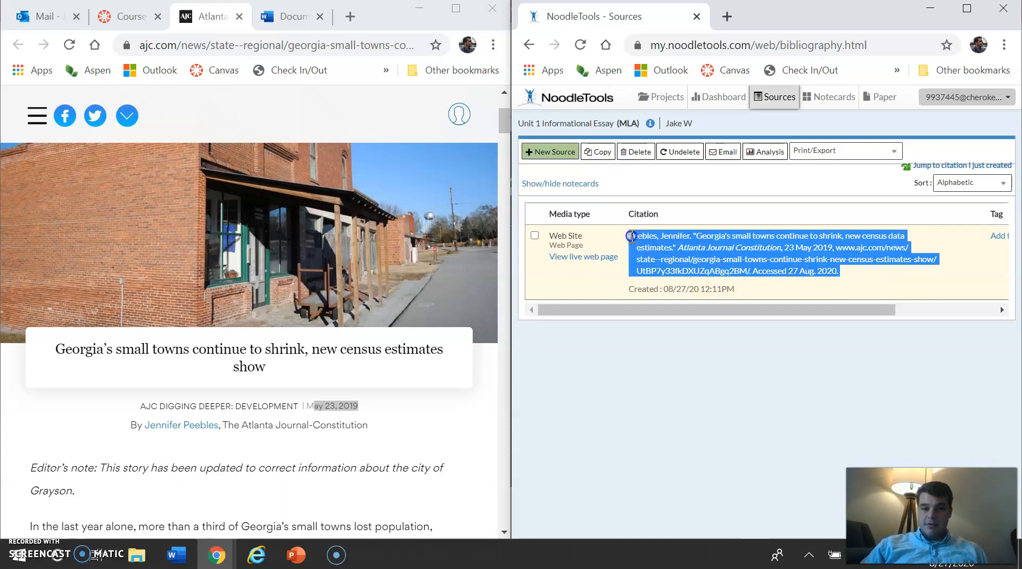
{"action": "right_click", "coordinate": [704, 241]}
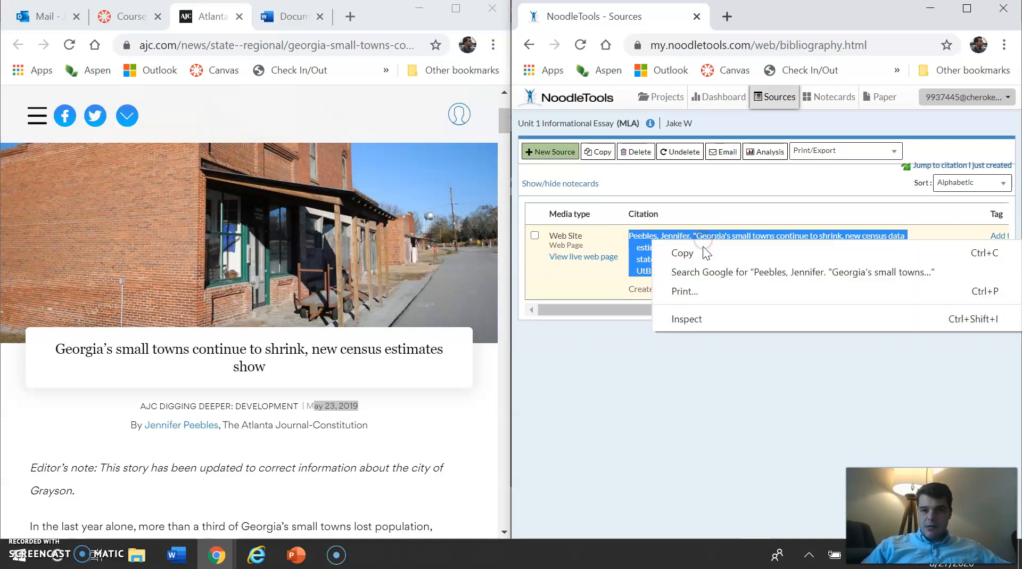
{"action": "left_click", "coordinate": [703, 251]}
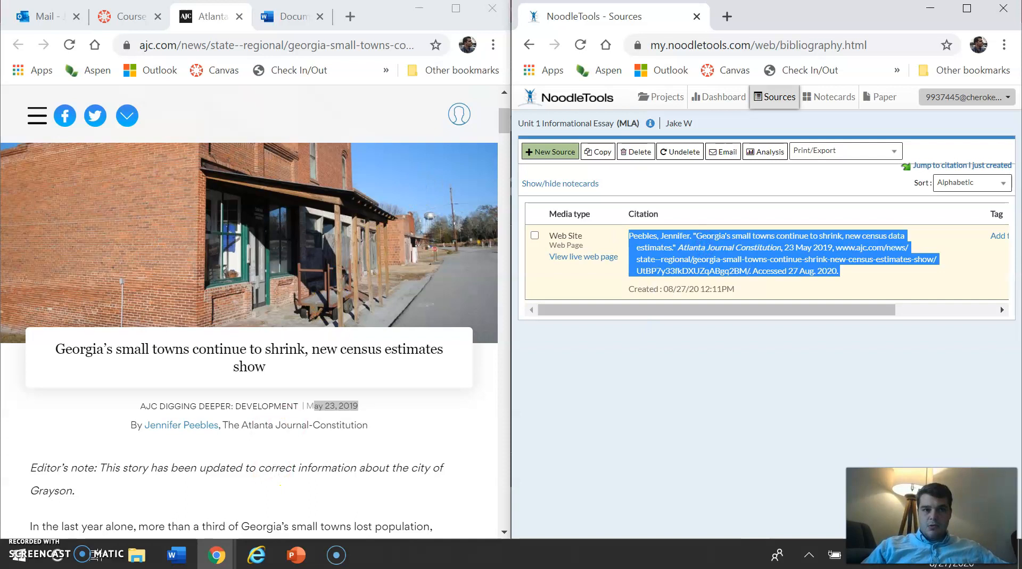
Step: Switch to the blank Word document and paste the copied citation into it, keeping its formatting
{"action": "left_click", "coordinate": [290, 17]}
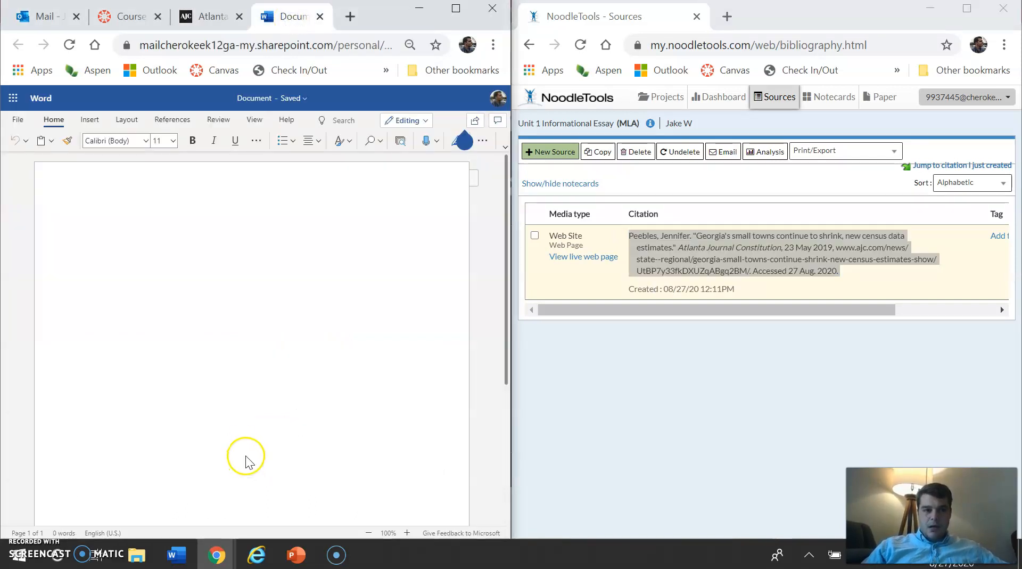
{"action": "key", "text": "ctrl+v"}
{"action": "right_click", "coordinate": [277, 347]}
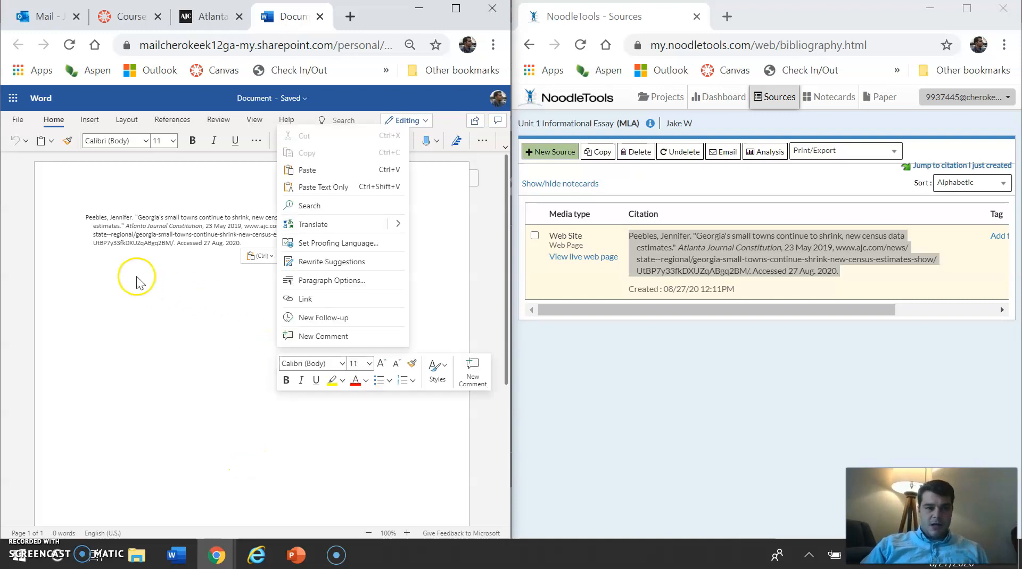
{"action": "left_click", "coordinate": [108, 274]}
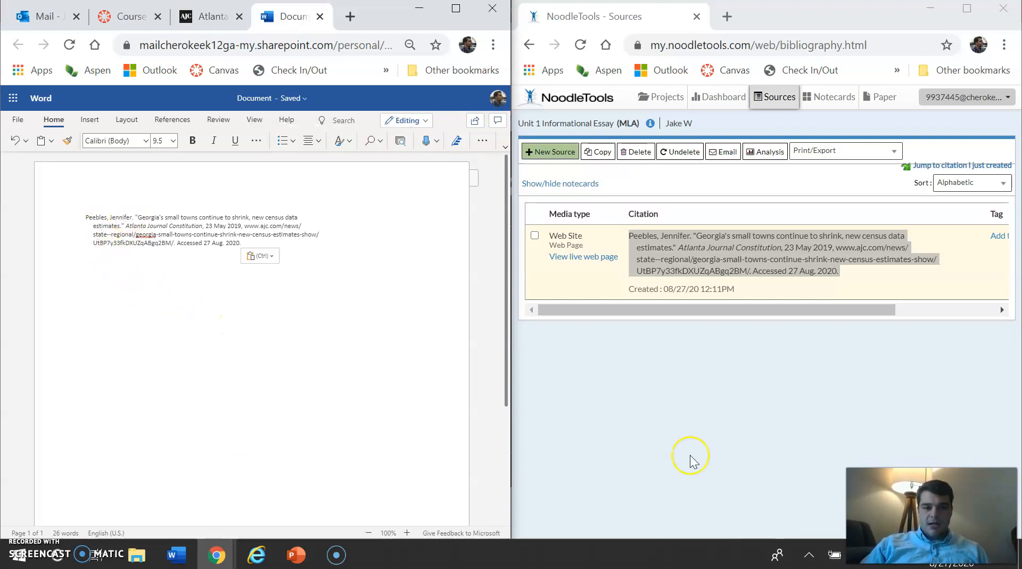